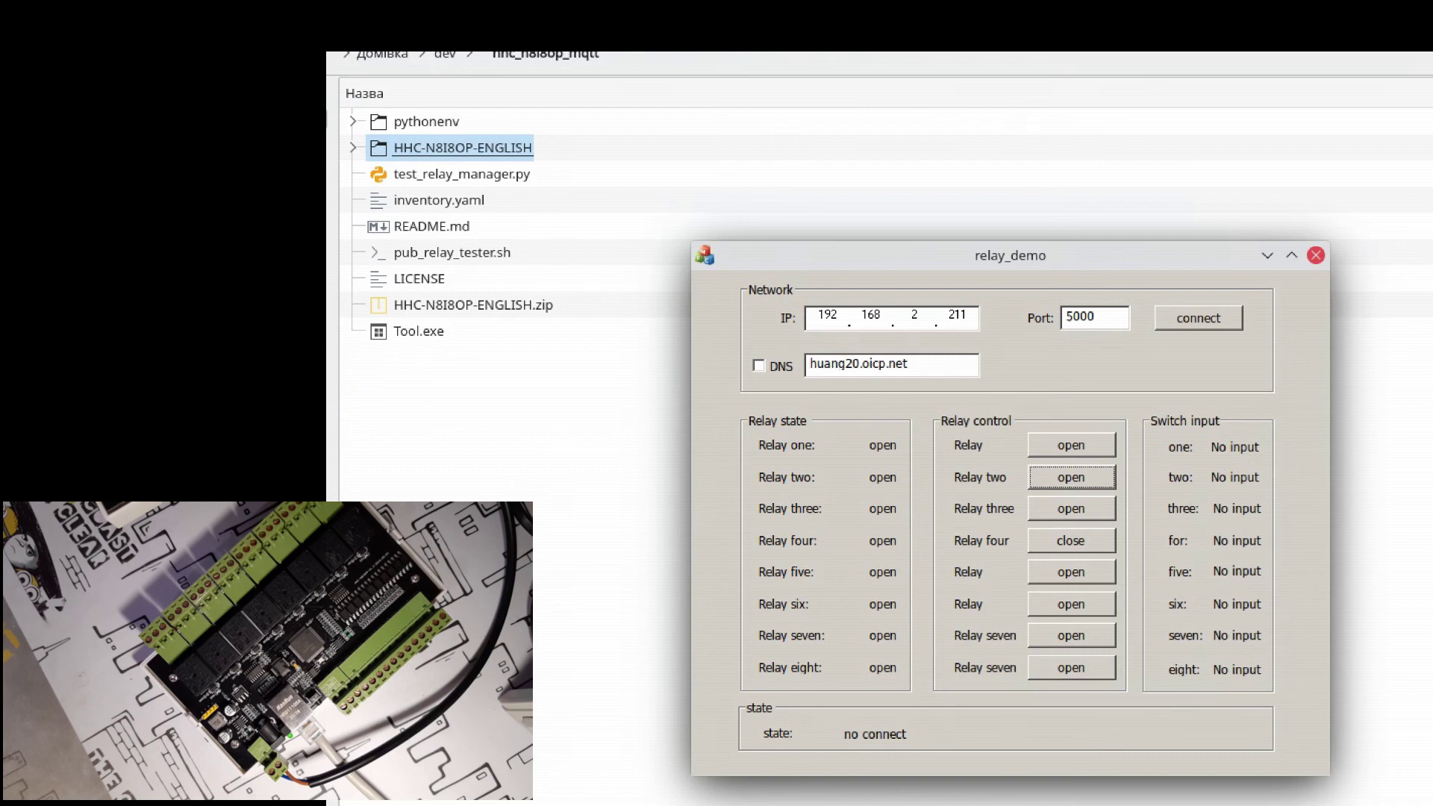
Connect to the board at 192.168.2.211 and switch on all eight relays
left_click(1199, 318)
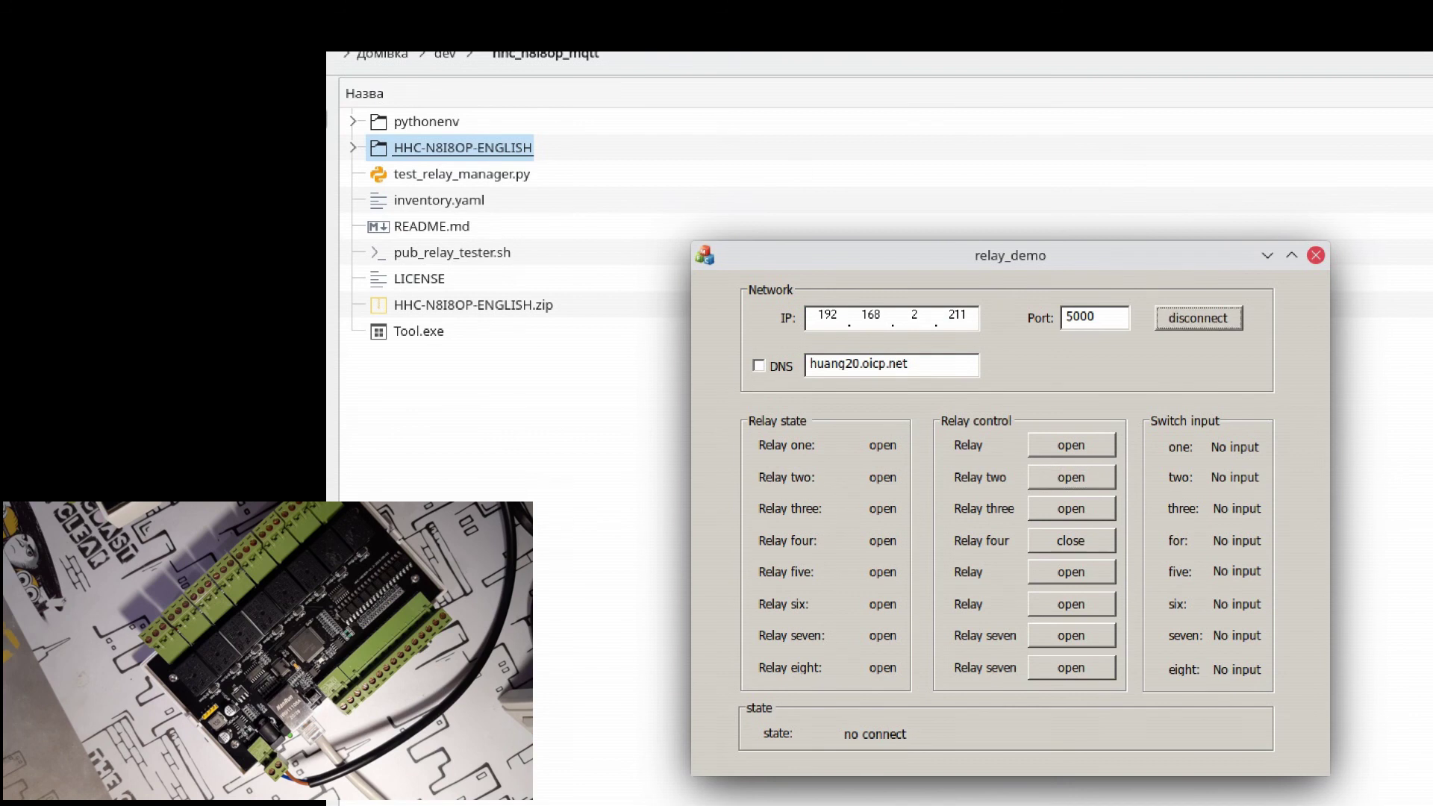
left_click(1071, 508)
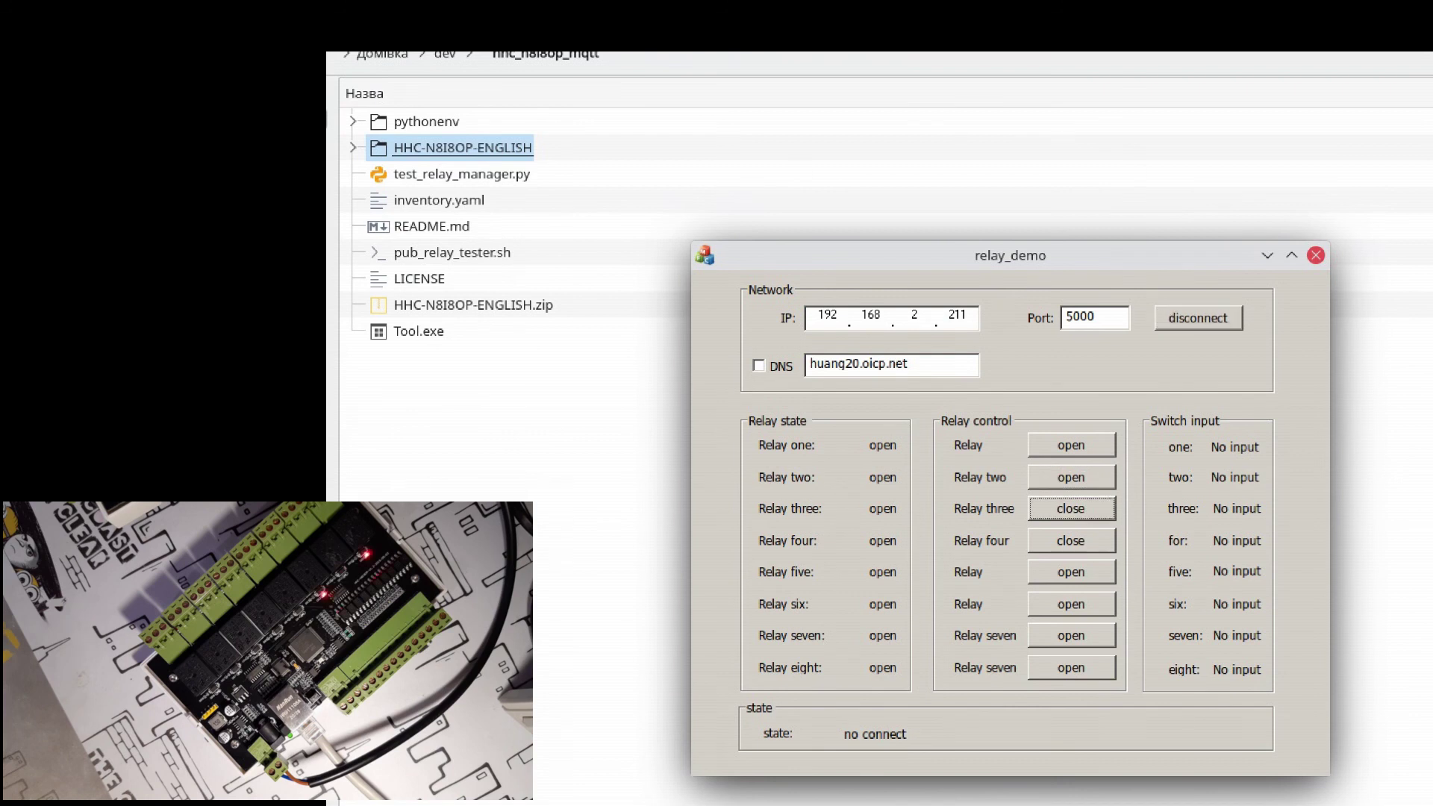
left_click(1071, 445)
left_click(1072, 477)
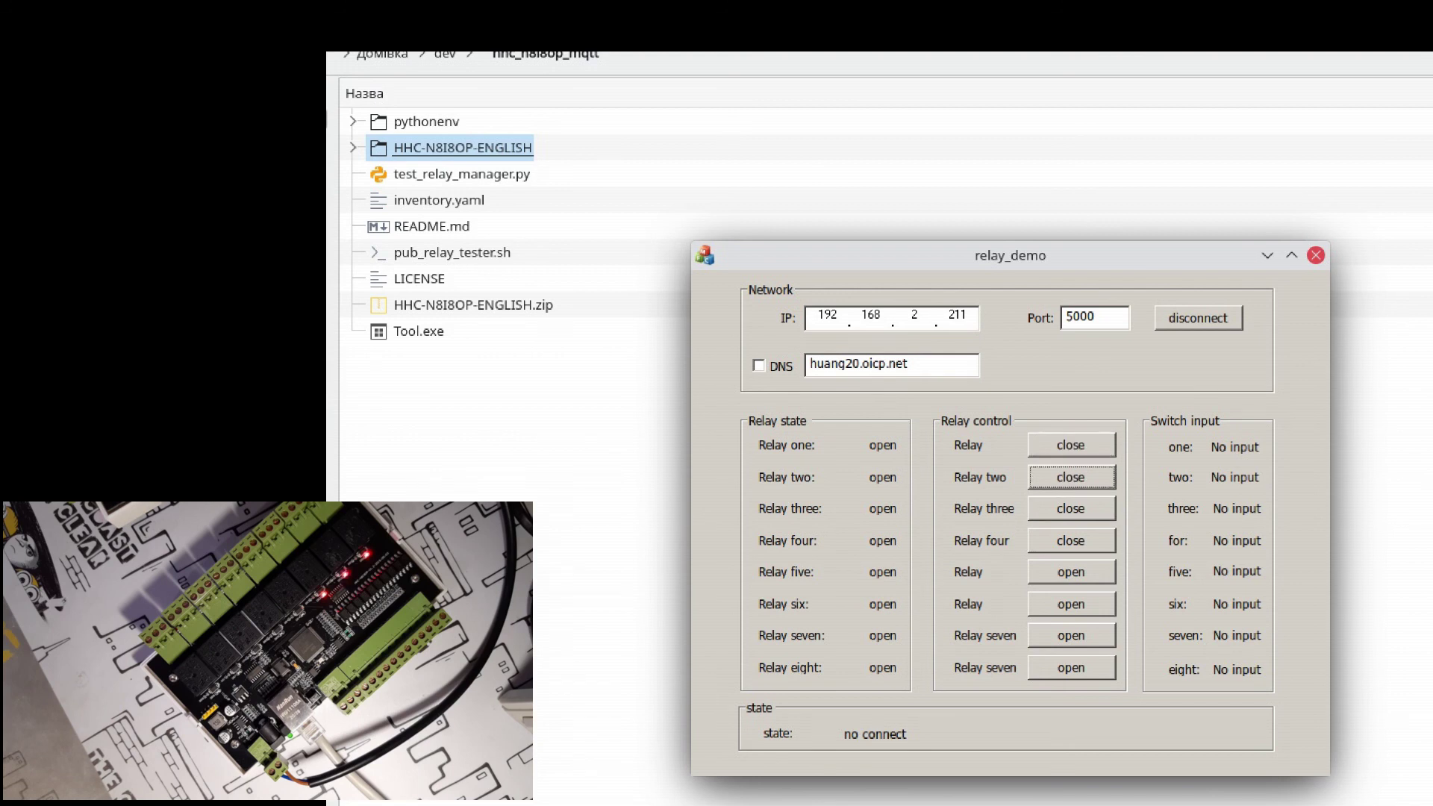
left_click(1072, 541)
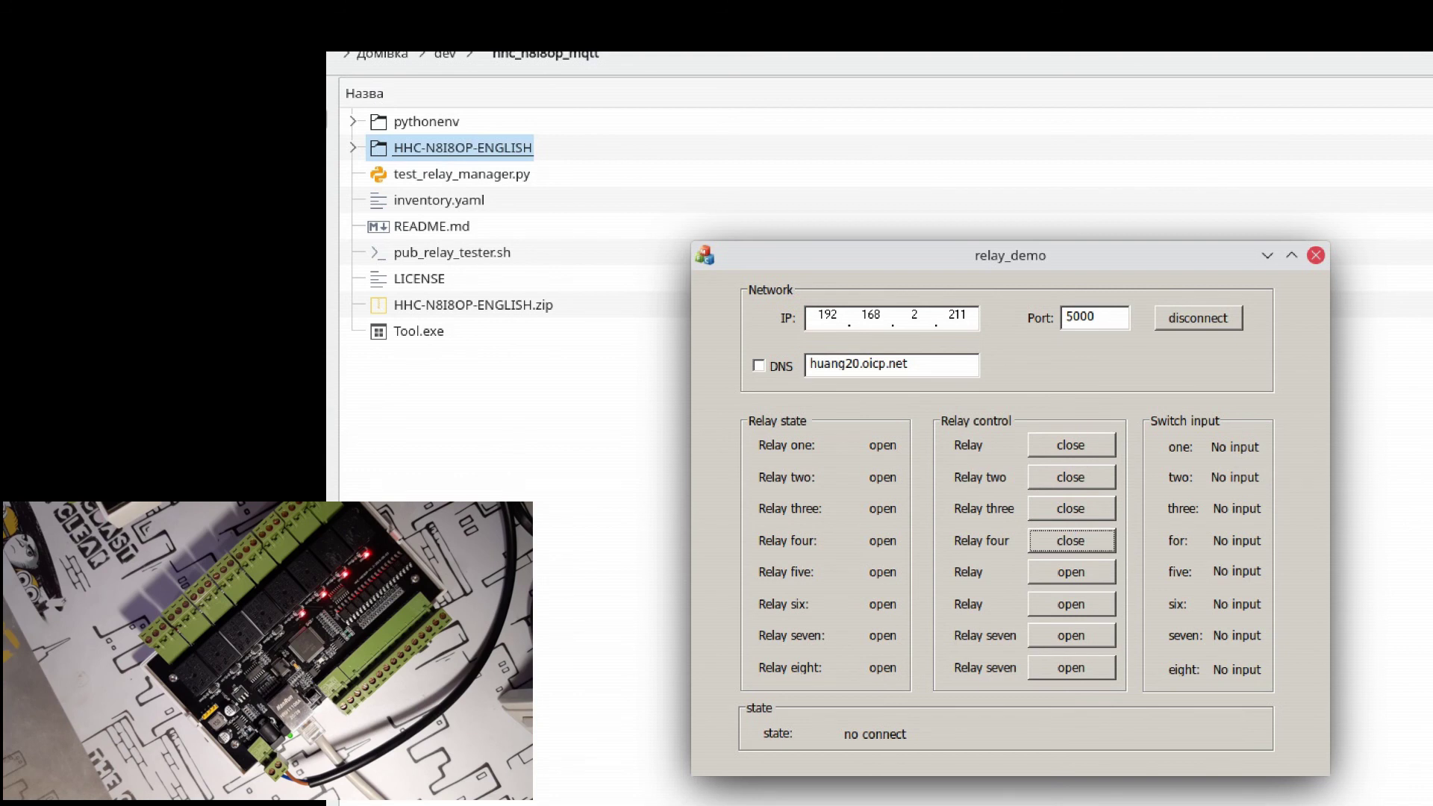
left_click(1071, 572)
left_click(1072, 604)
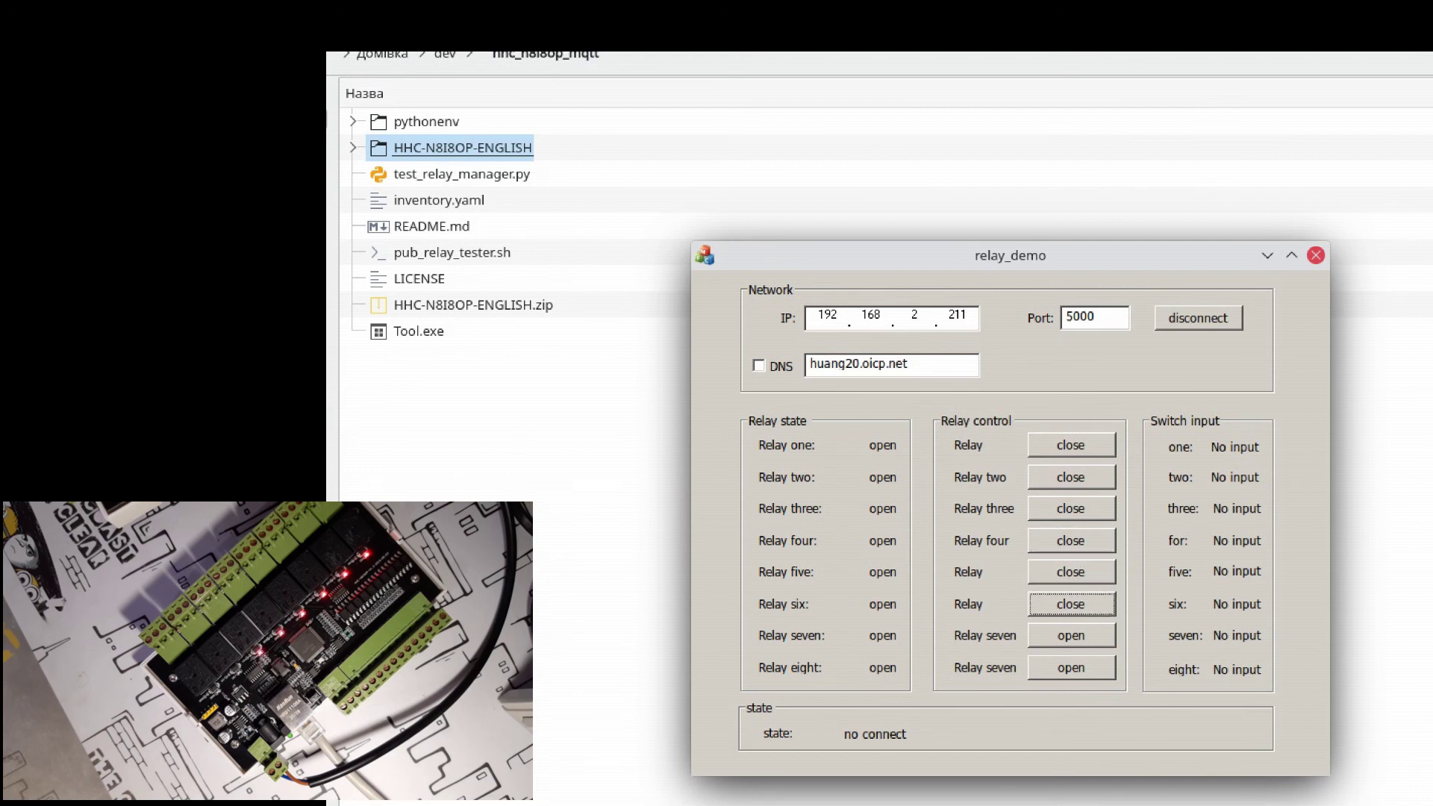
left_click(1071, 635)
left_click(1071, 668)
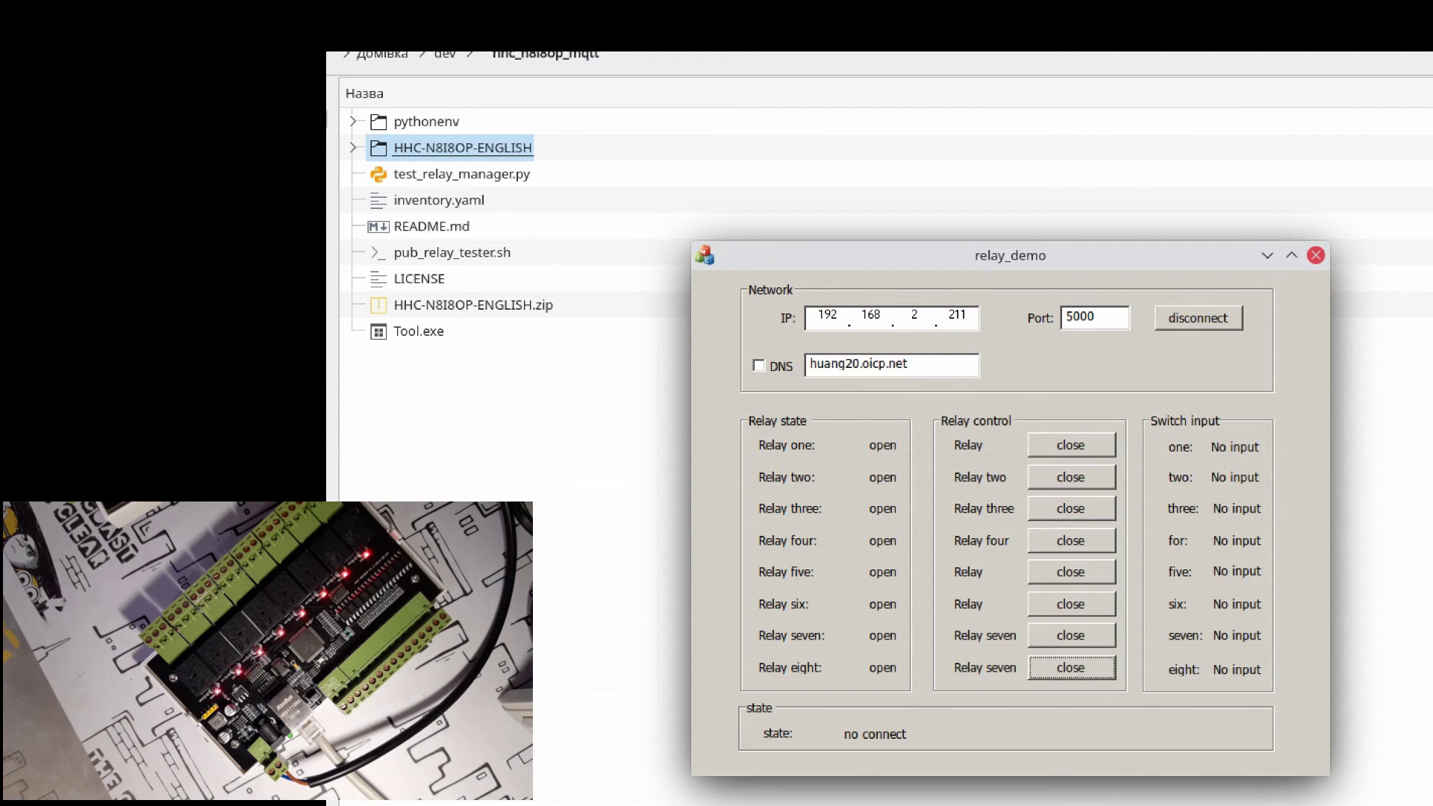
Switch relays one through six and relay eight back off
left_click(1071, 445)
left_click(1071, 477)
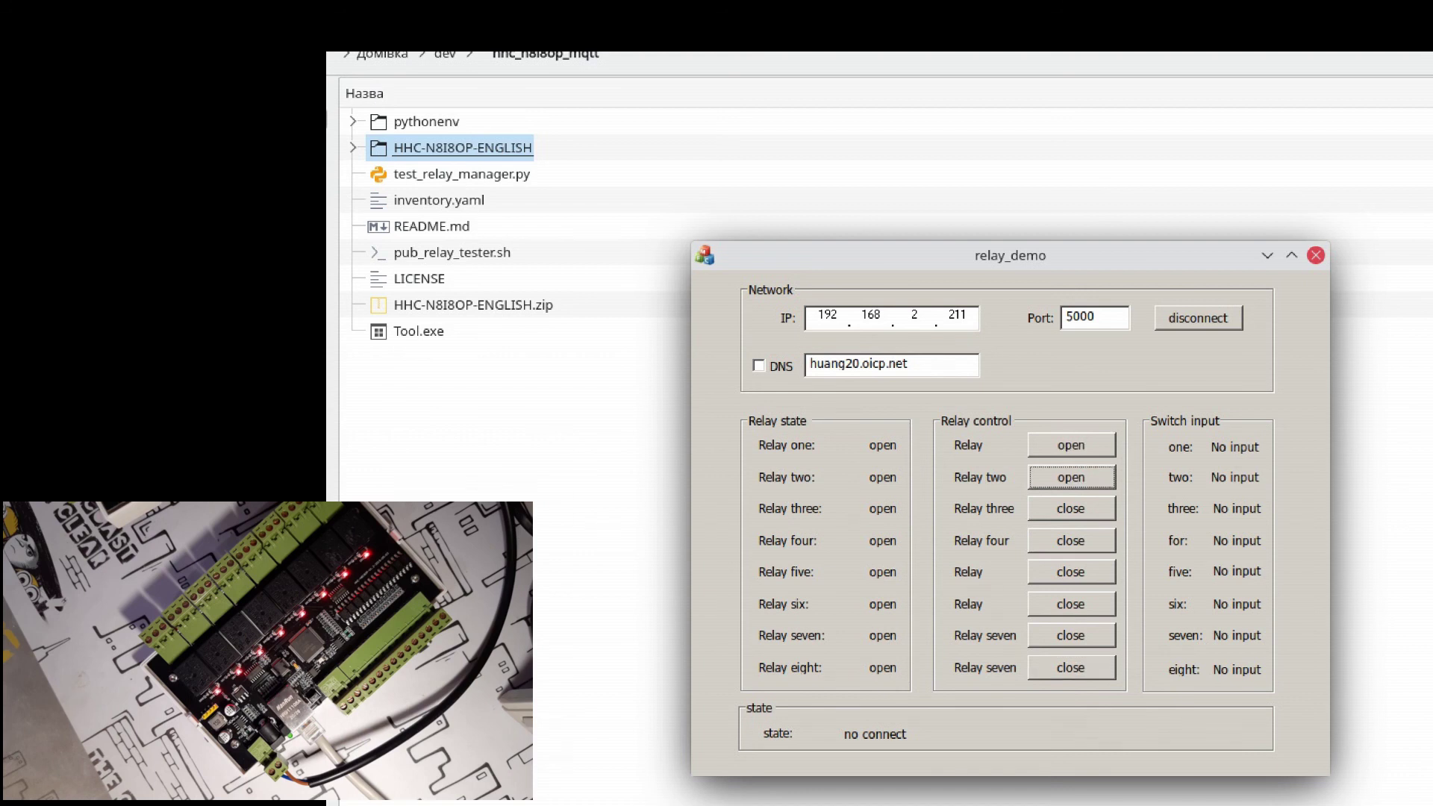
left_click(1071, 509)
left_click(1071, 540)
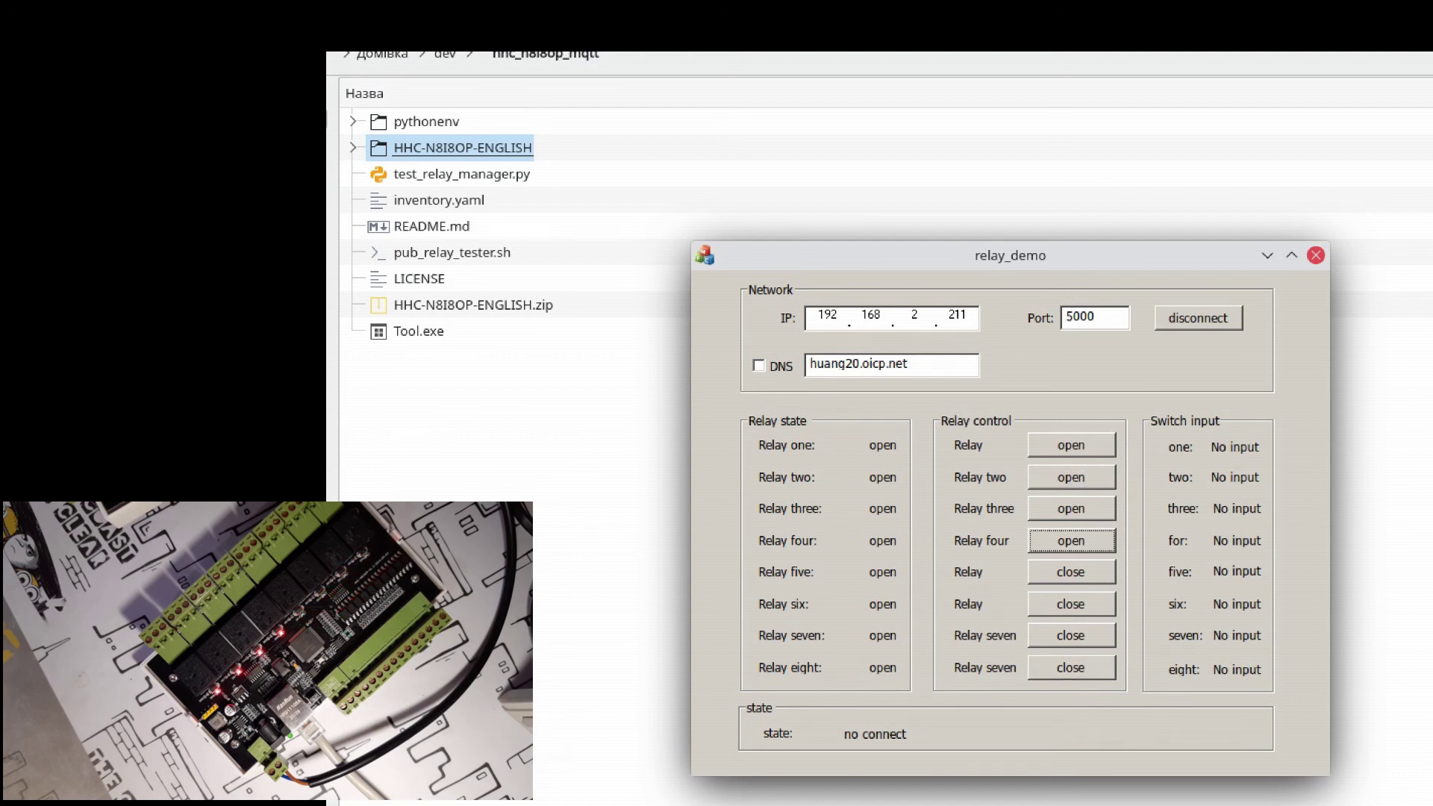
left_click(1071, 572)
left_click(1071, 604)
left_click(1071, 668)
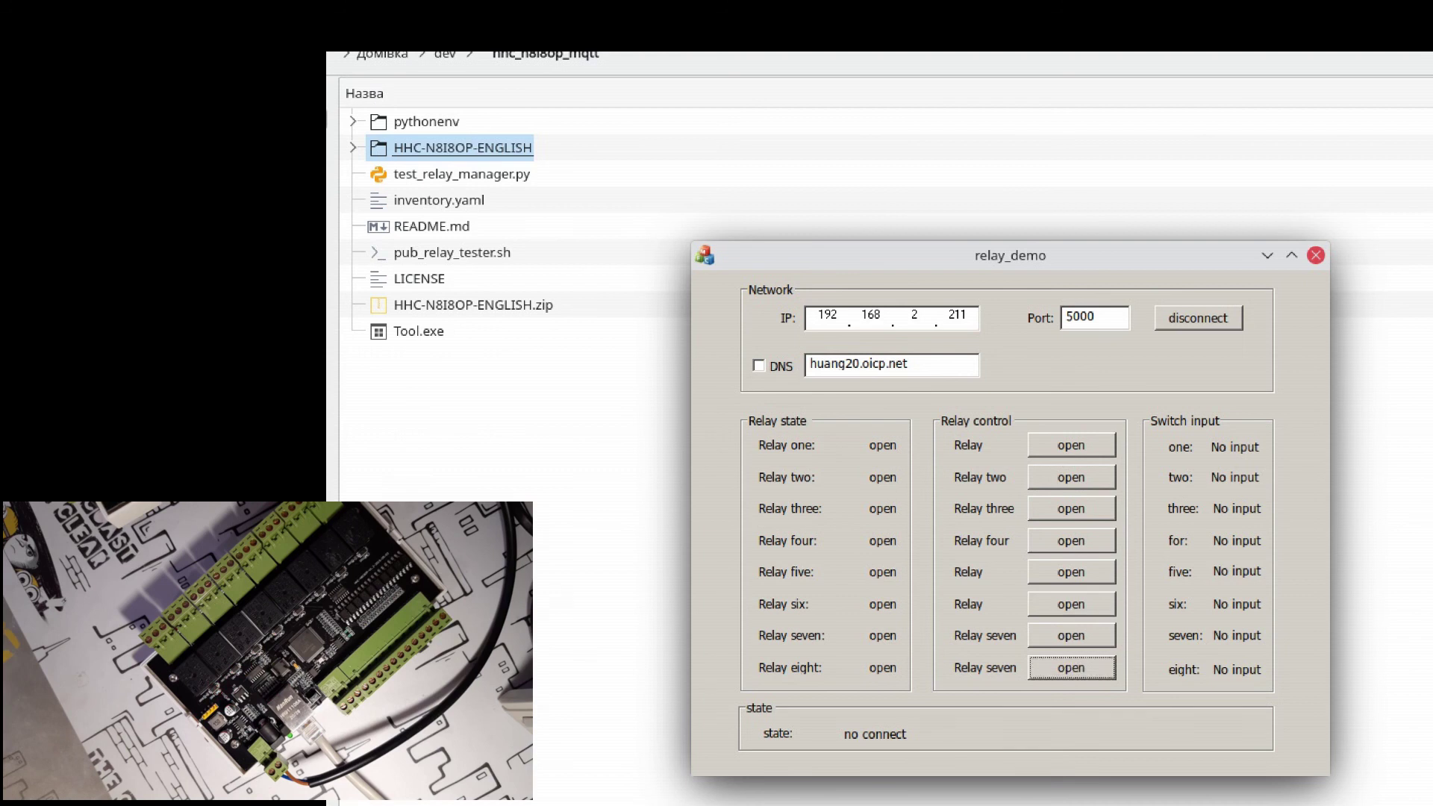
Switch relays six down to one and relay eight back on, then disconnect and close relay_demo
left_click(1071, 604)
left_click(1072, 572)
left_click(1071, 540)
left_click(1071, 509)
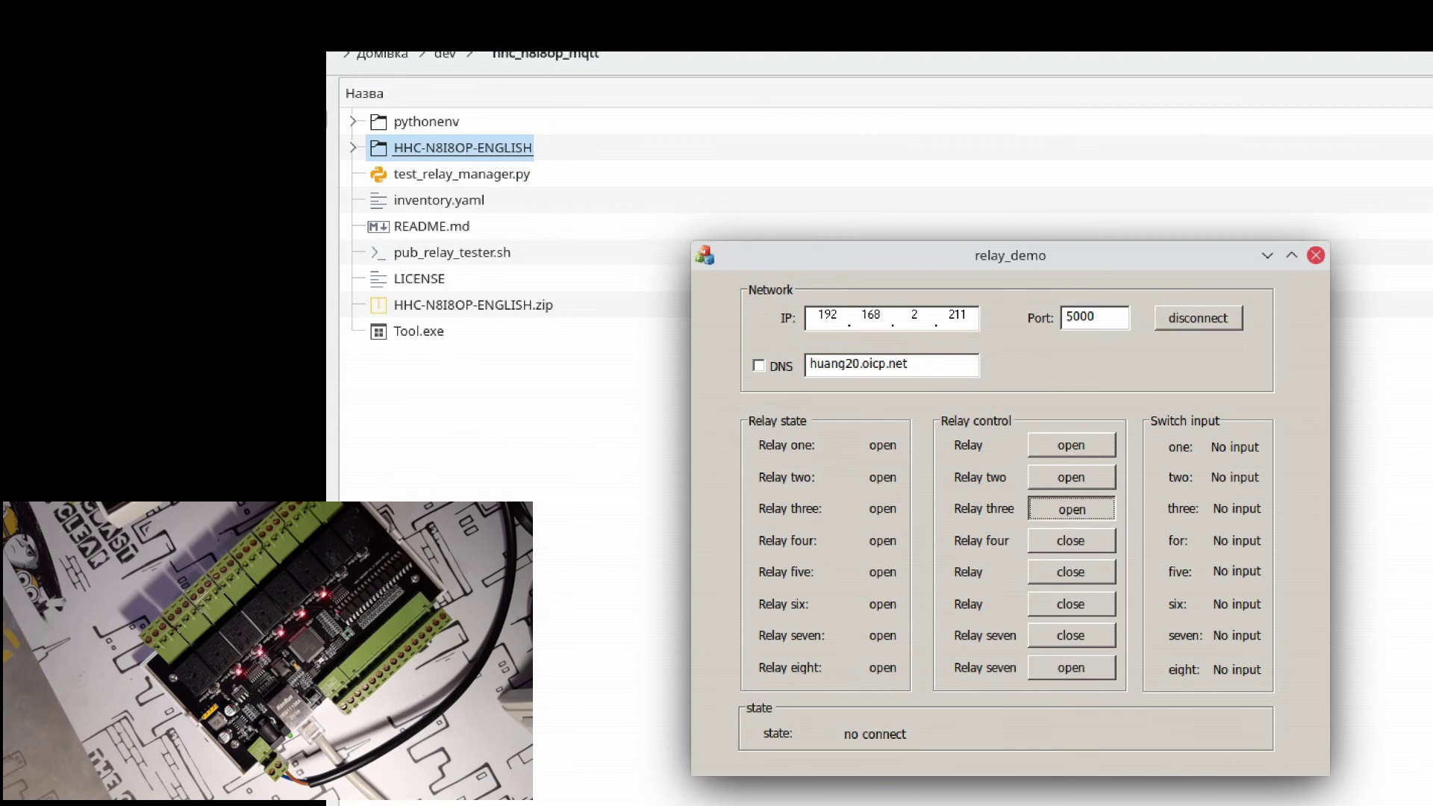
left_click(1072, 477)
left_click(1071, 445)
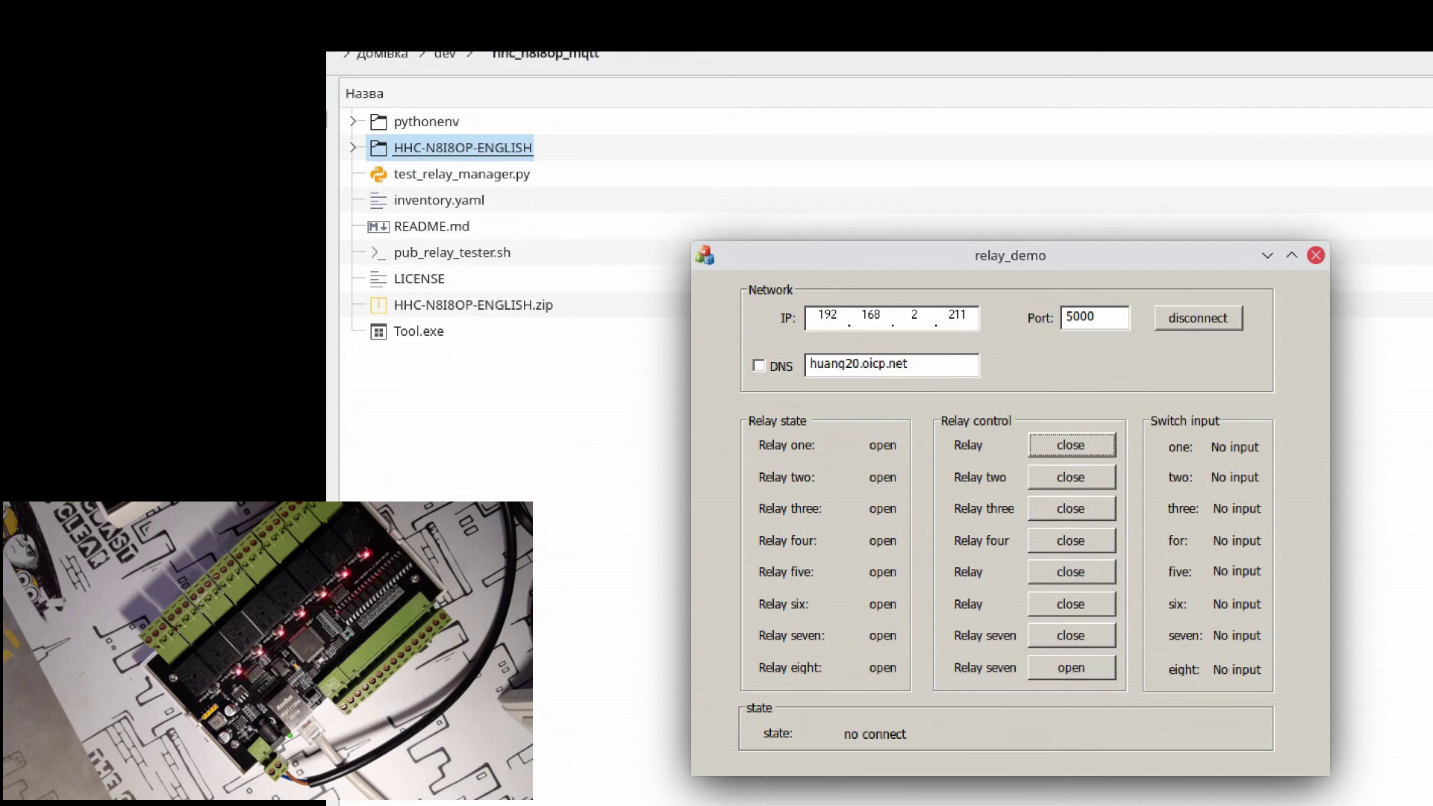
left_click(1071, 668)
left_click(1198, 318)
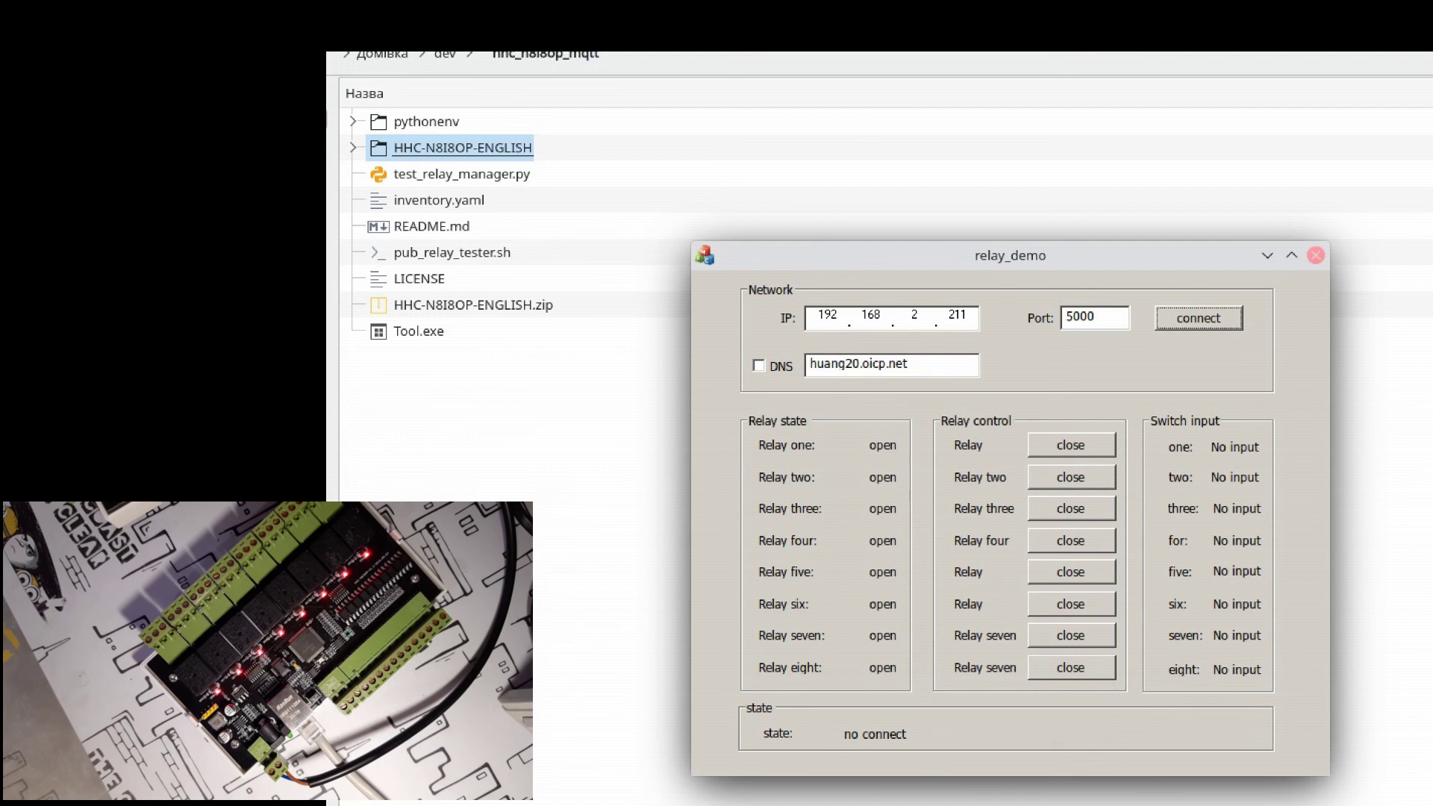
left_click(1316, 255)
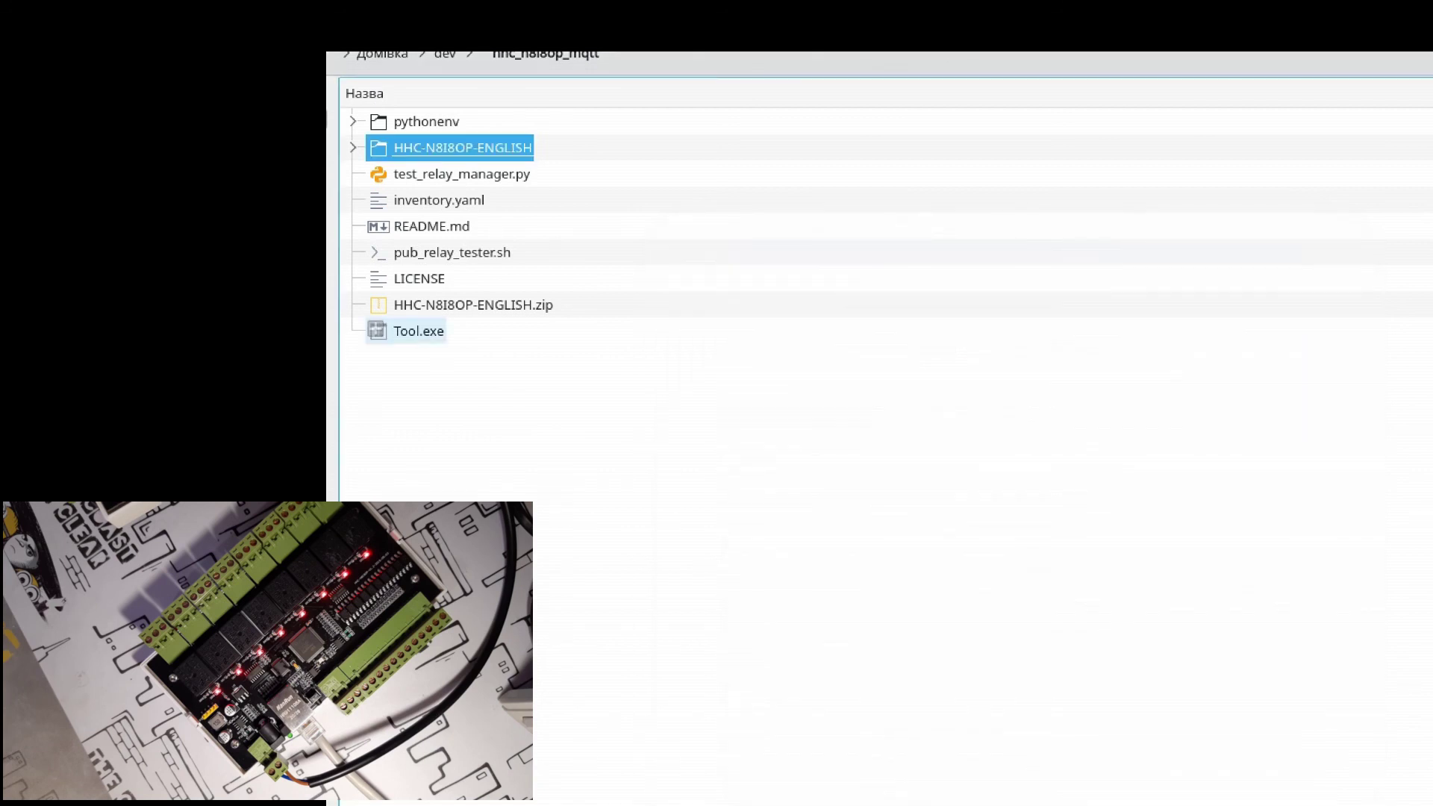
Expand HHC-N8I8OP-ENGLISH > Instruction manual and open Instruction manual.doc with LibreOffice Writer
key("Right")
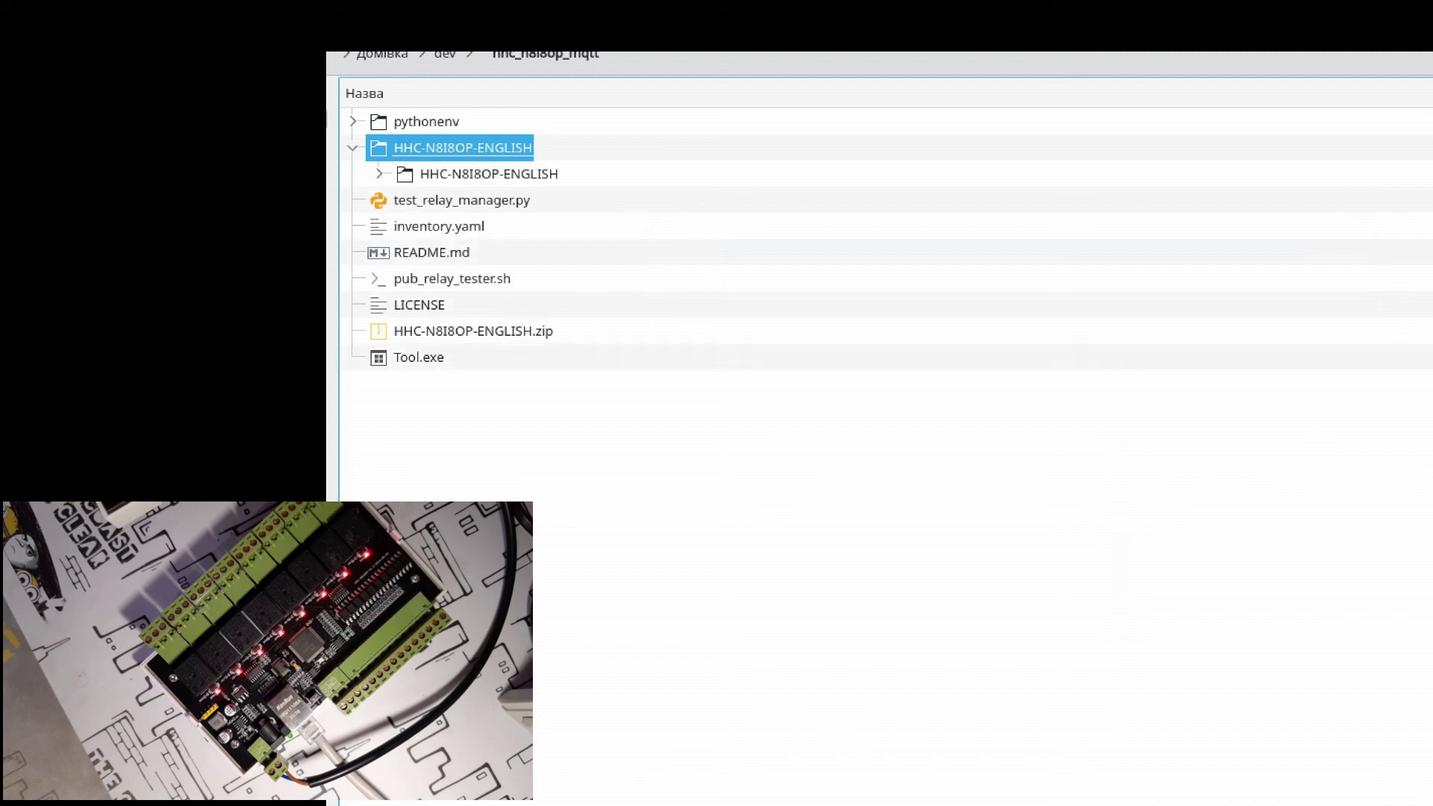
left_click(380, 174)
left_click(406, 200)
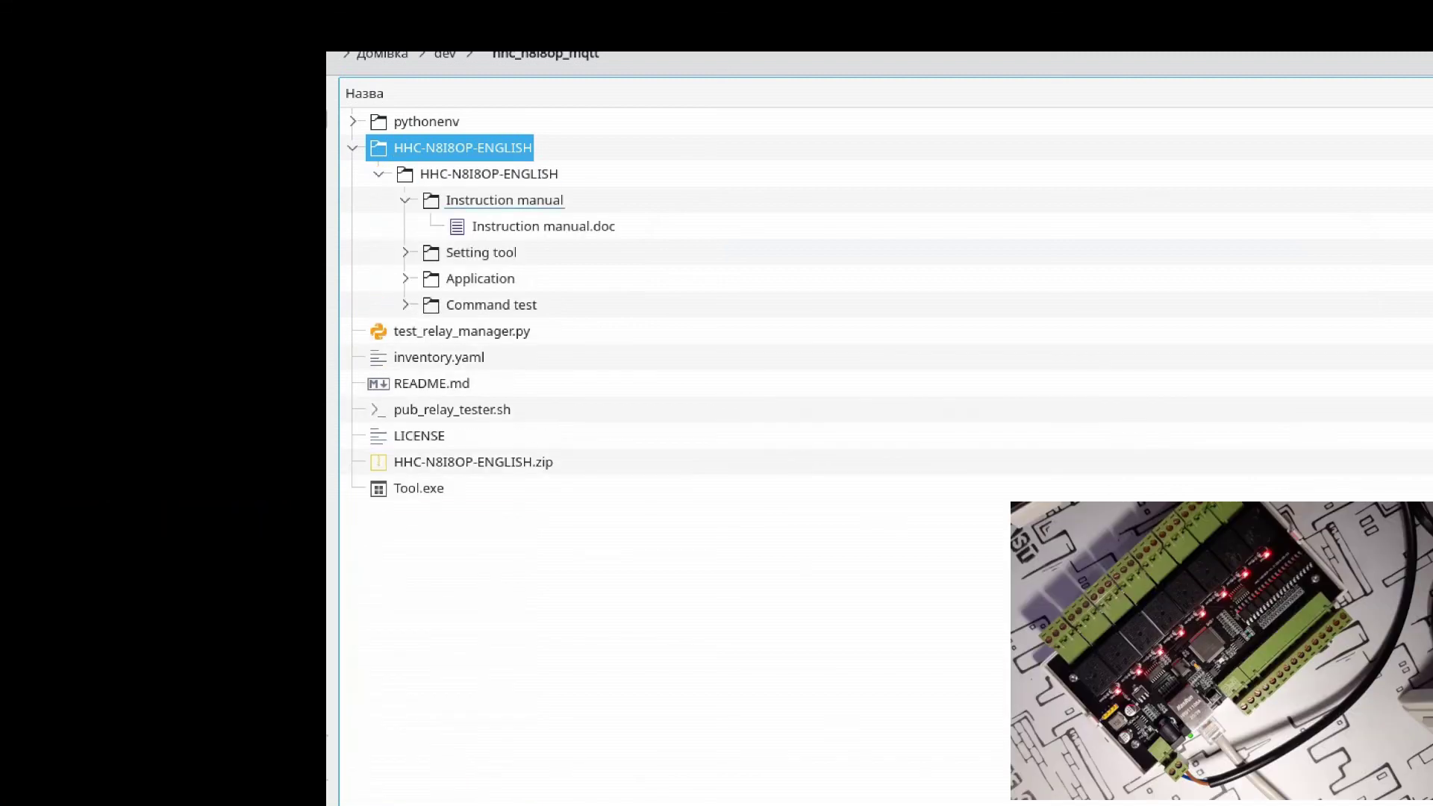
right_click(552, 227)
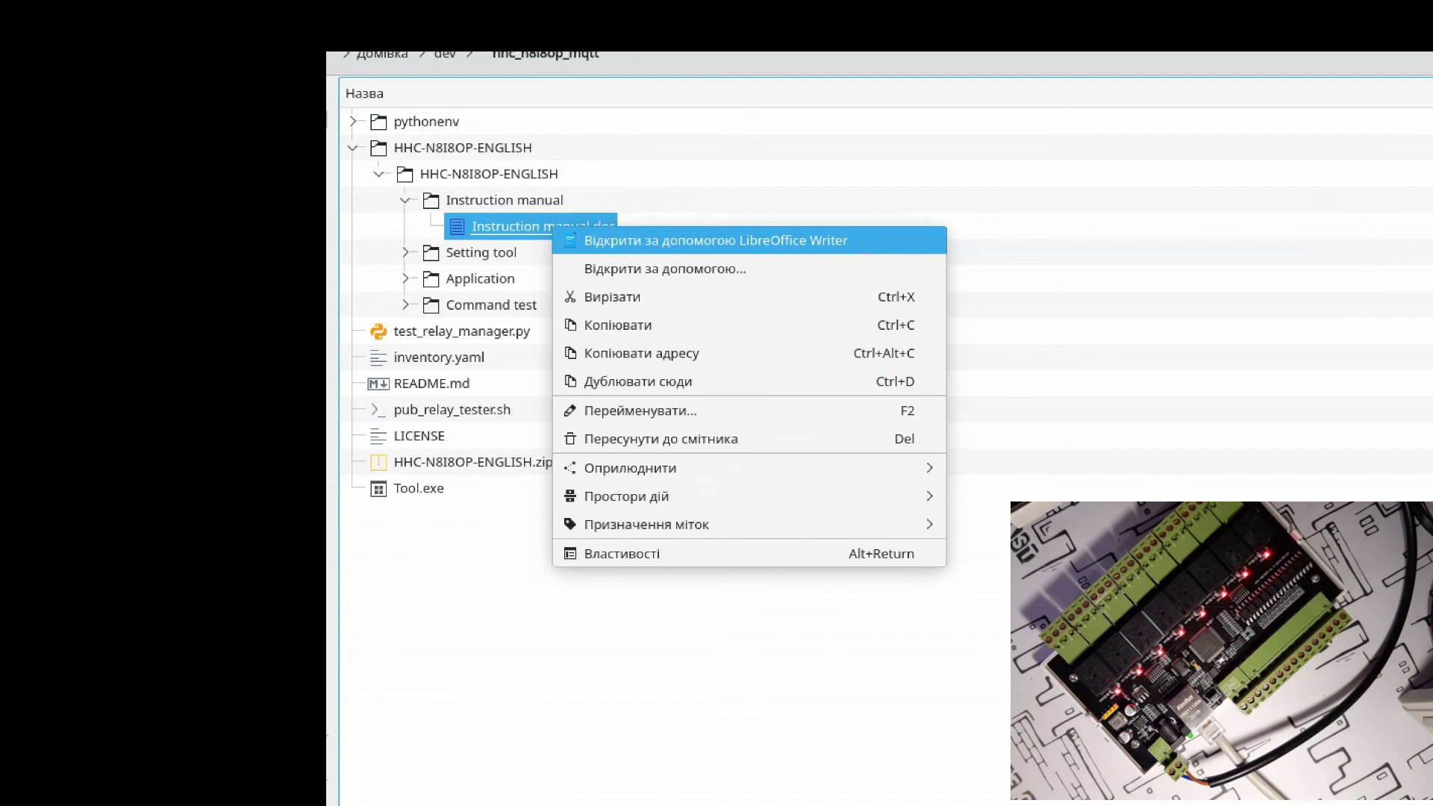
left_click(672, 240)
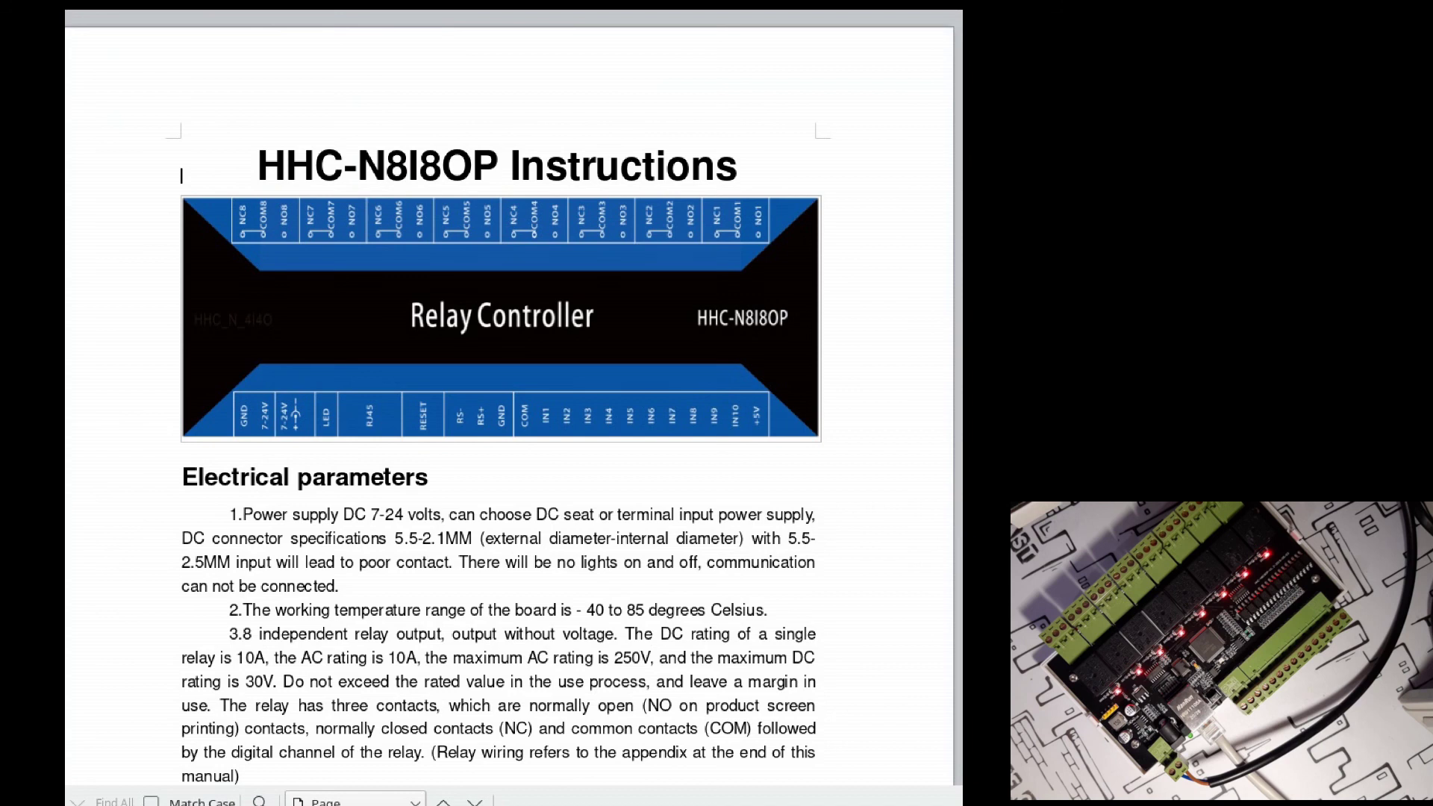
Scroll through the manual's Wiring instructions, from keystroke and 5V/12V inputs to 4.Relay wiring
scroll(500, 403, "down", 1)
scroll(500, 403, "down", 3)
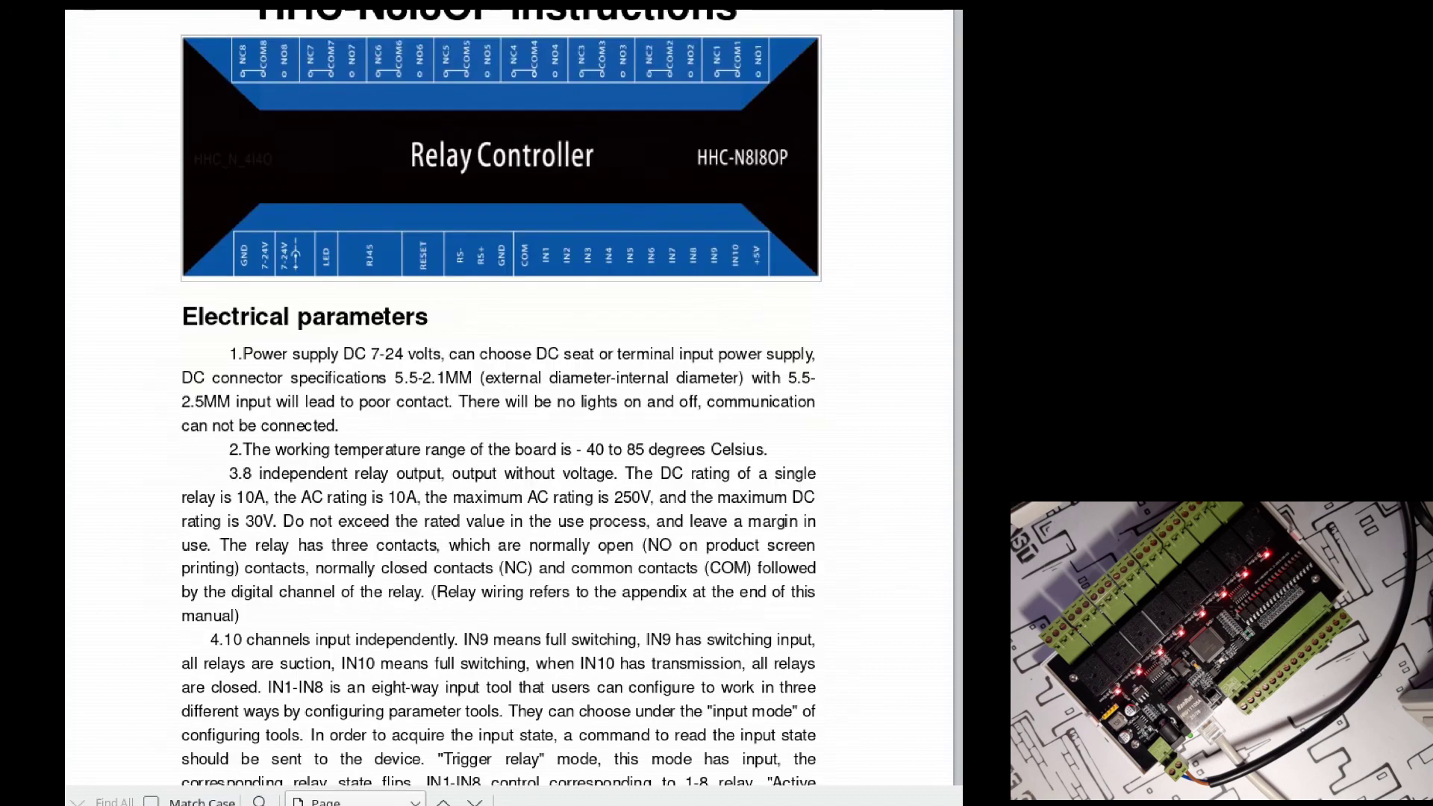
scroll(501, 403, "down", 2)
scroll(501, 403, "down", 3)
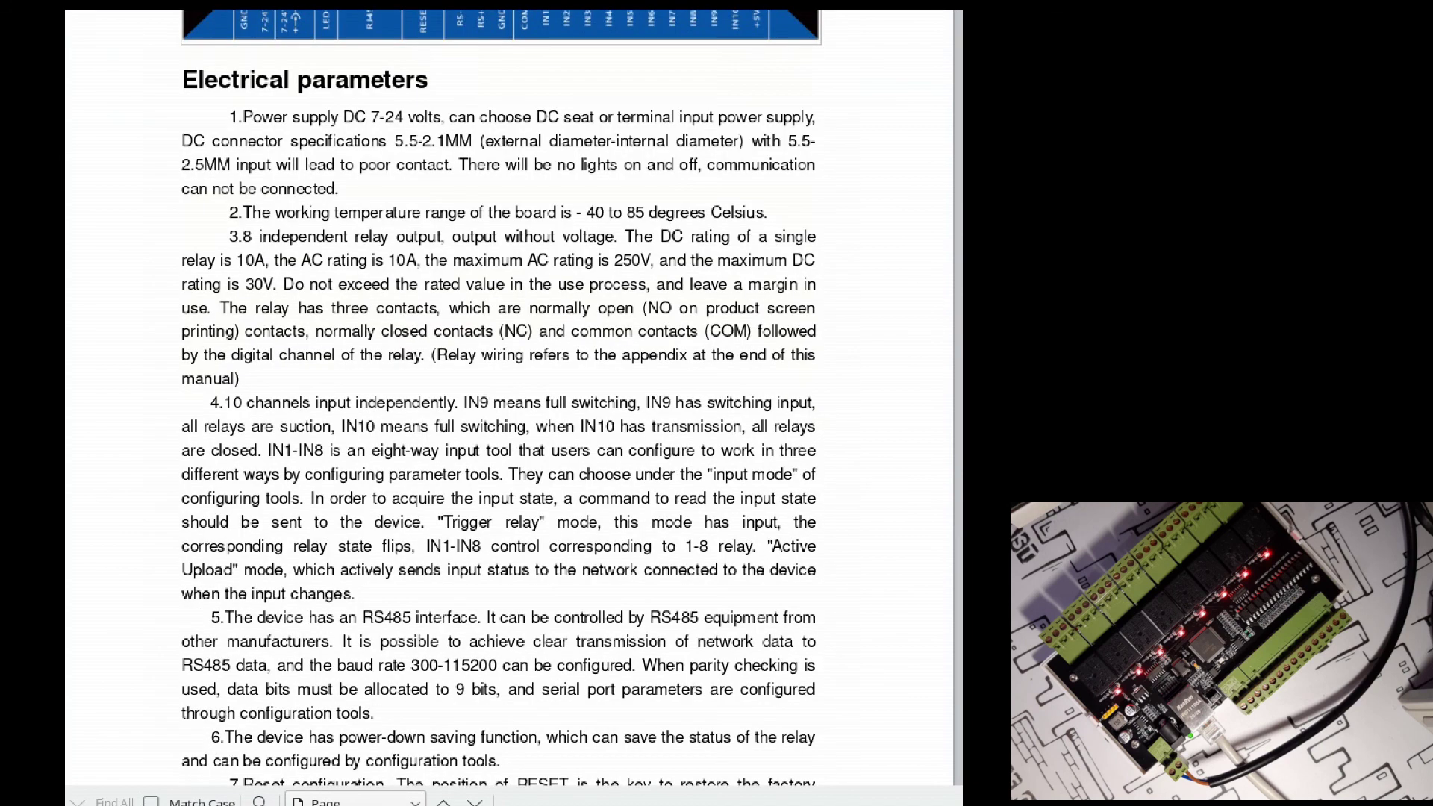
scroll(500, 403, "down", 10)
scroll(500, 403, "down", 8)
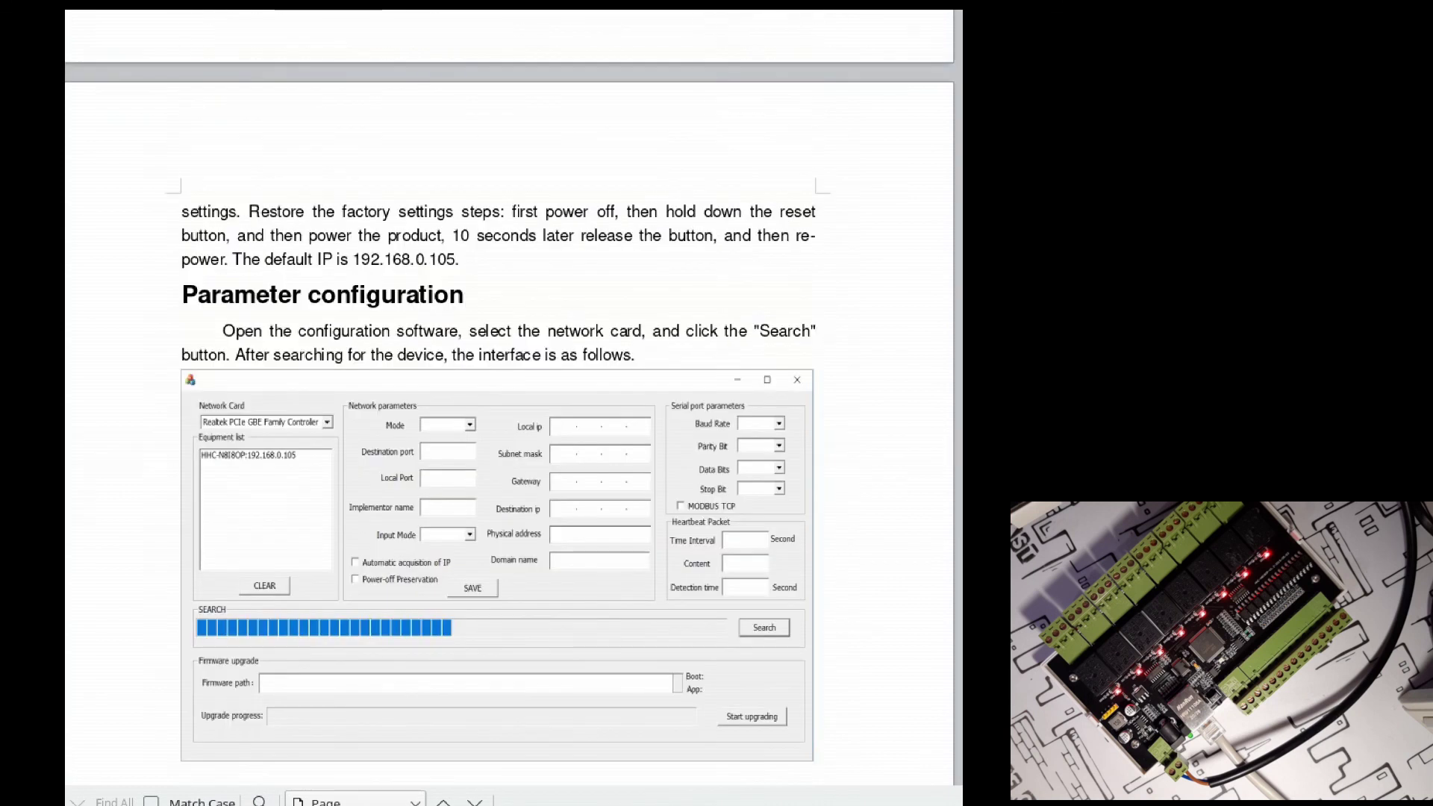
scroll(500, 403, "down", 4)
scroll(500, 403, "down", 8)
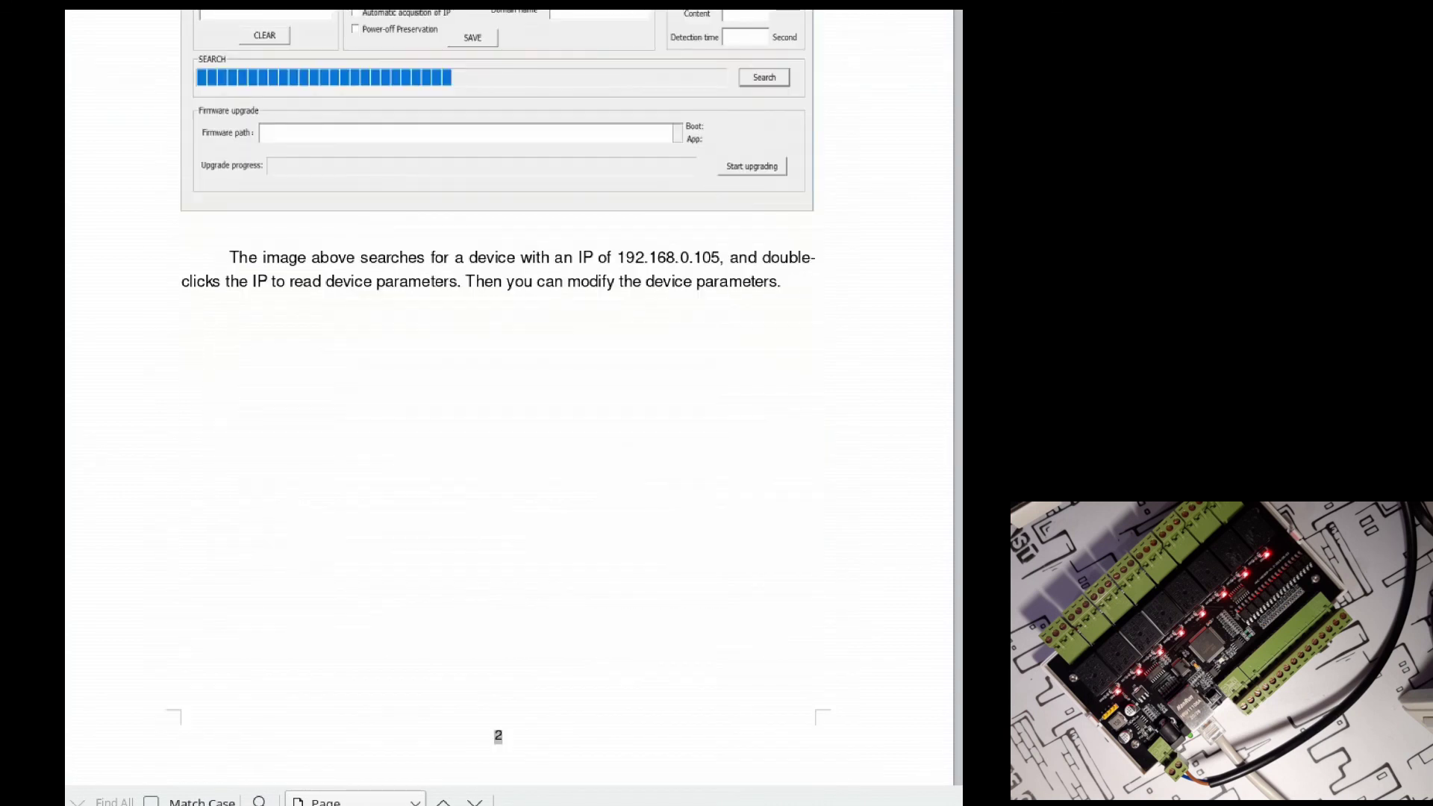
scroll(500, 404, "down", 10)
scroll(500, 403, "down", 6)
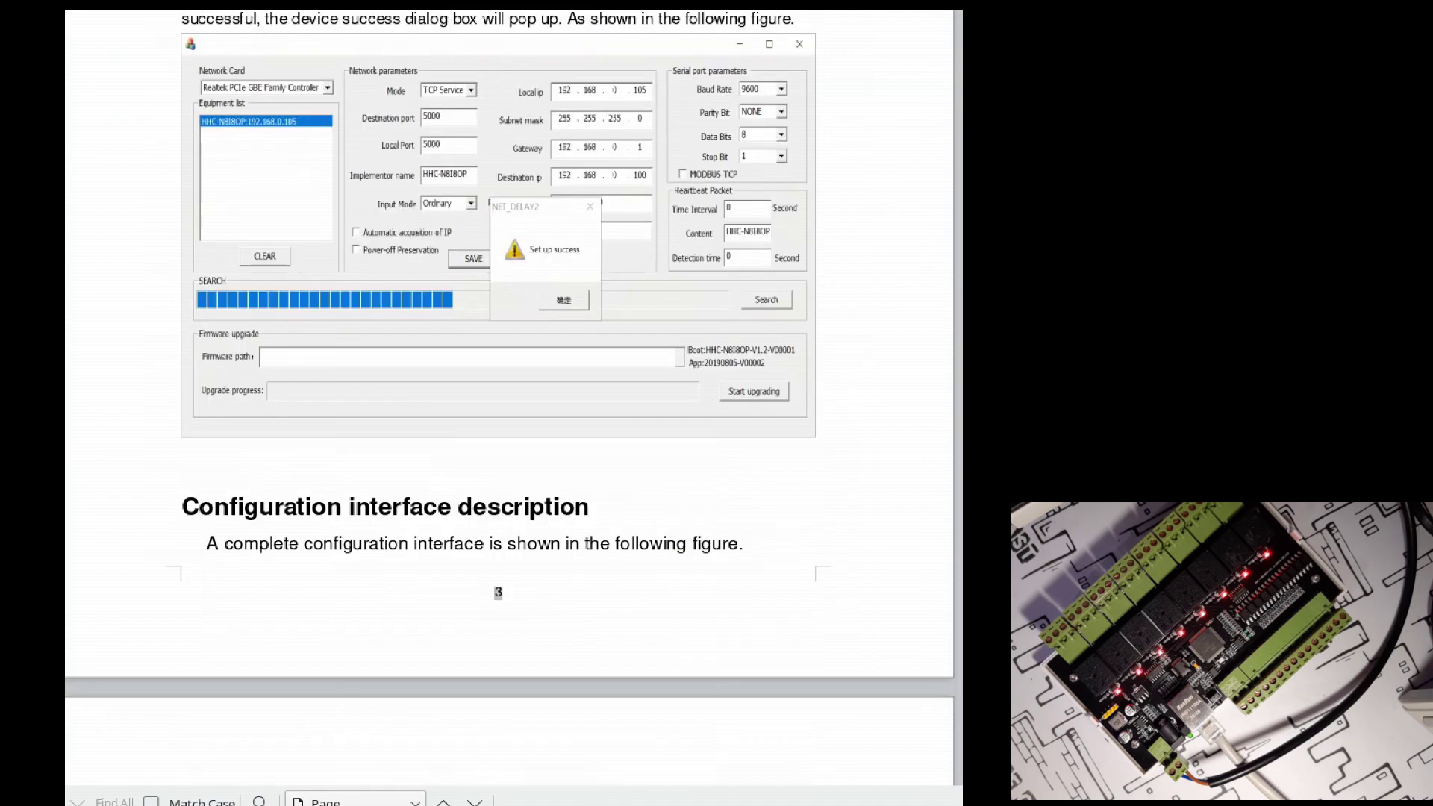
scroll(501, 403, "up", 10)
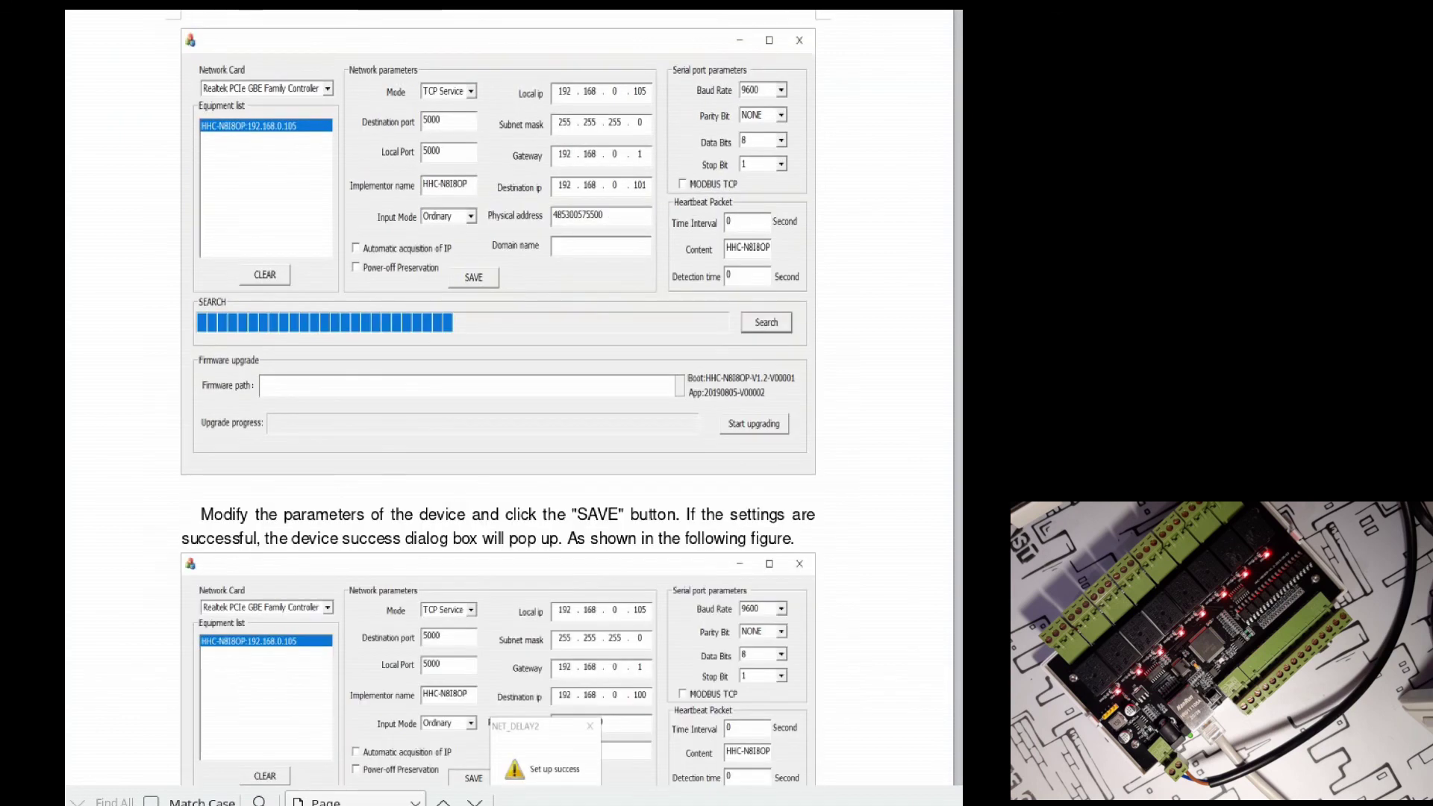
scroll(500, 403, "down", 10)
scroll(500, 403, "down", 12)
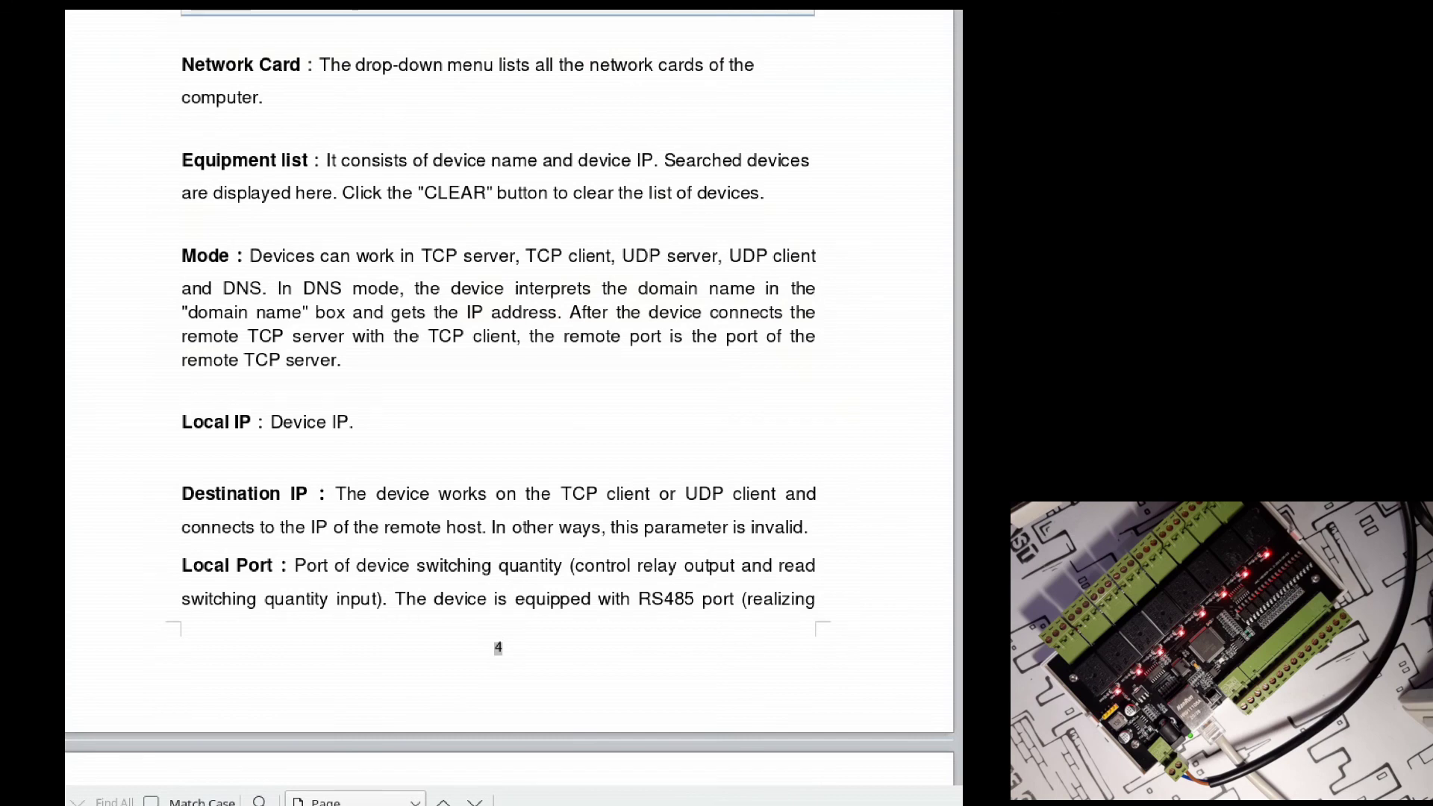
scroll(501, 403, "down", 2)
scroll(501, 403, "down", 10)
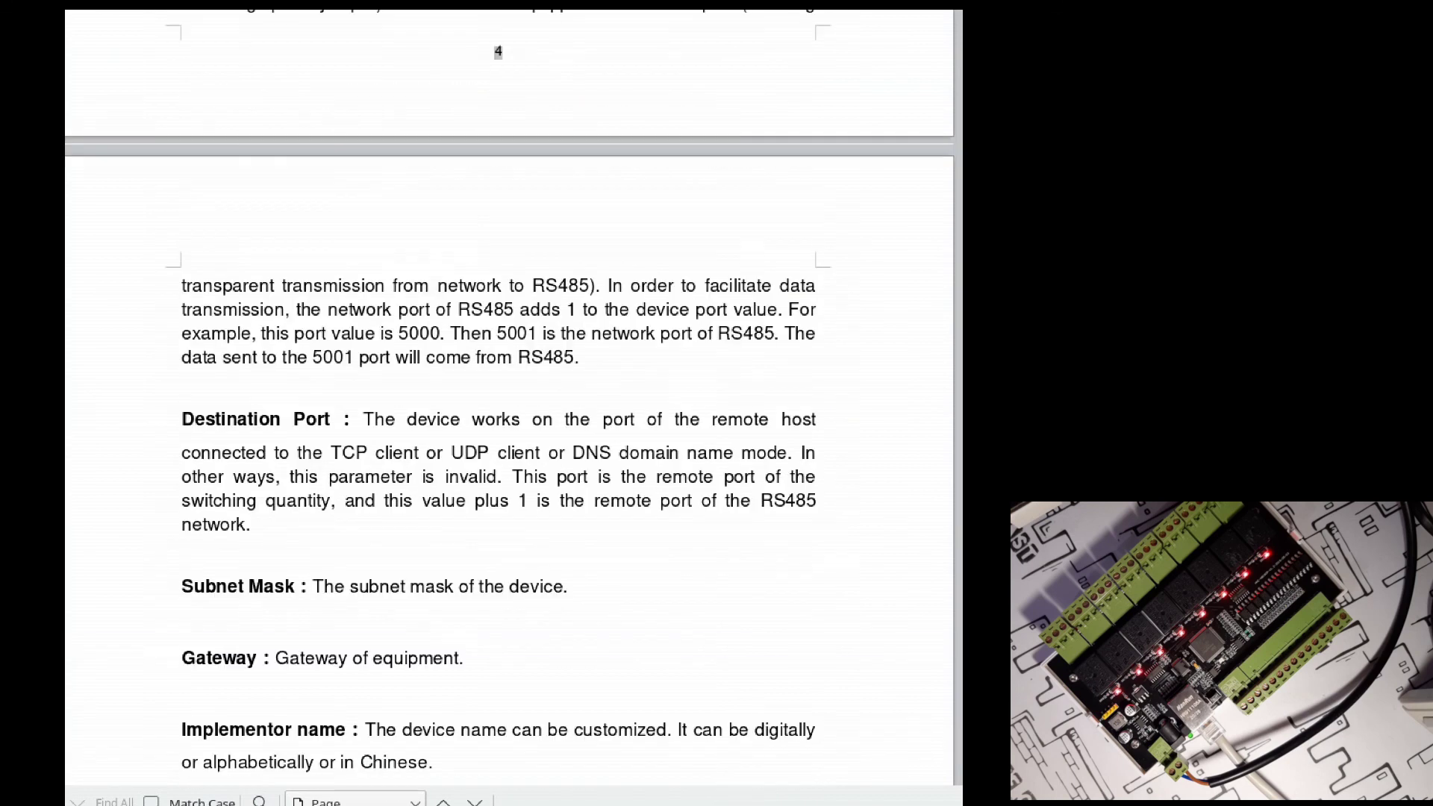
scroll(500, 403, "down", 20)
scroll(500, 403, "down", 20)
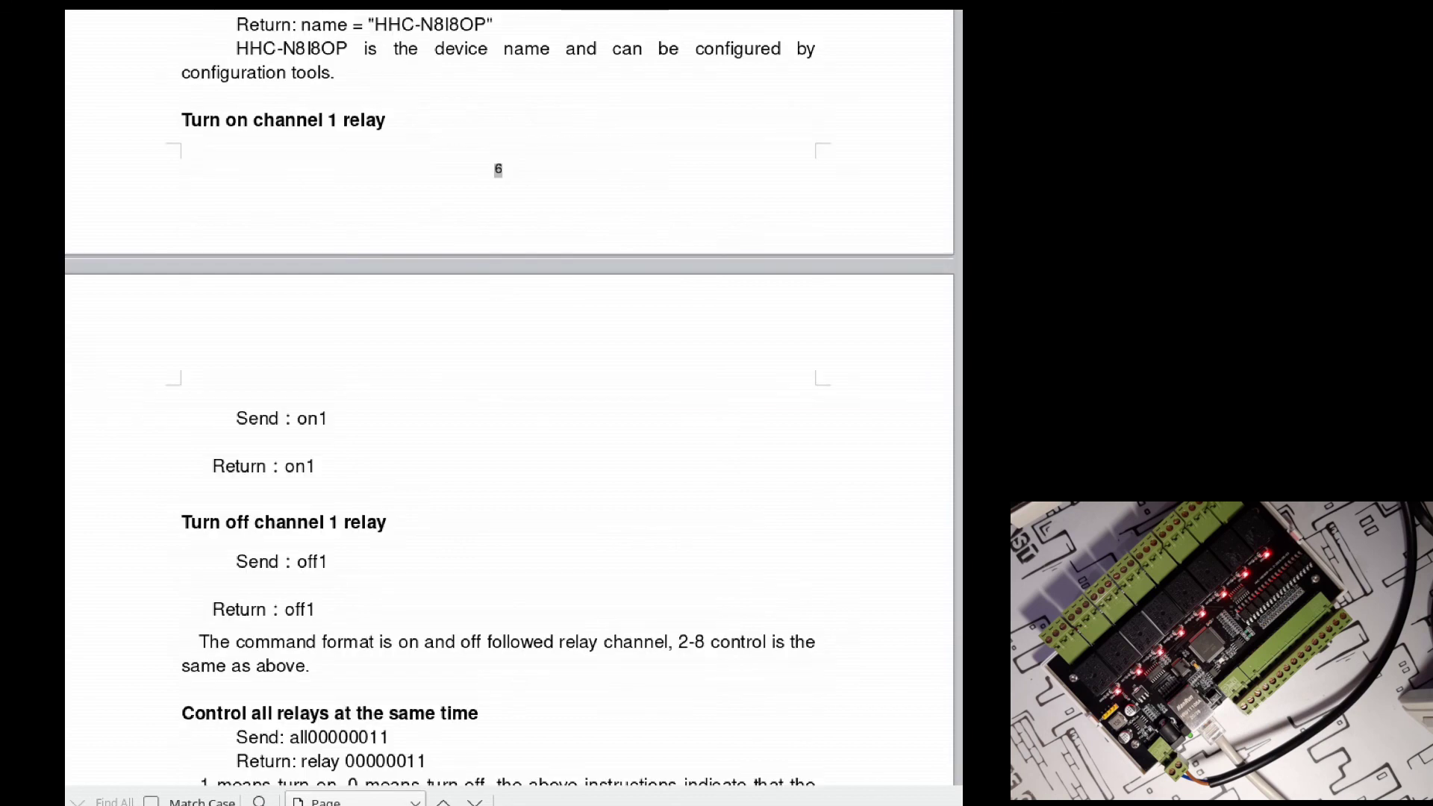
scroll(501, 403, "down", 20)
scroll(500, 403, "down", 15)
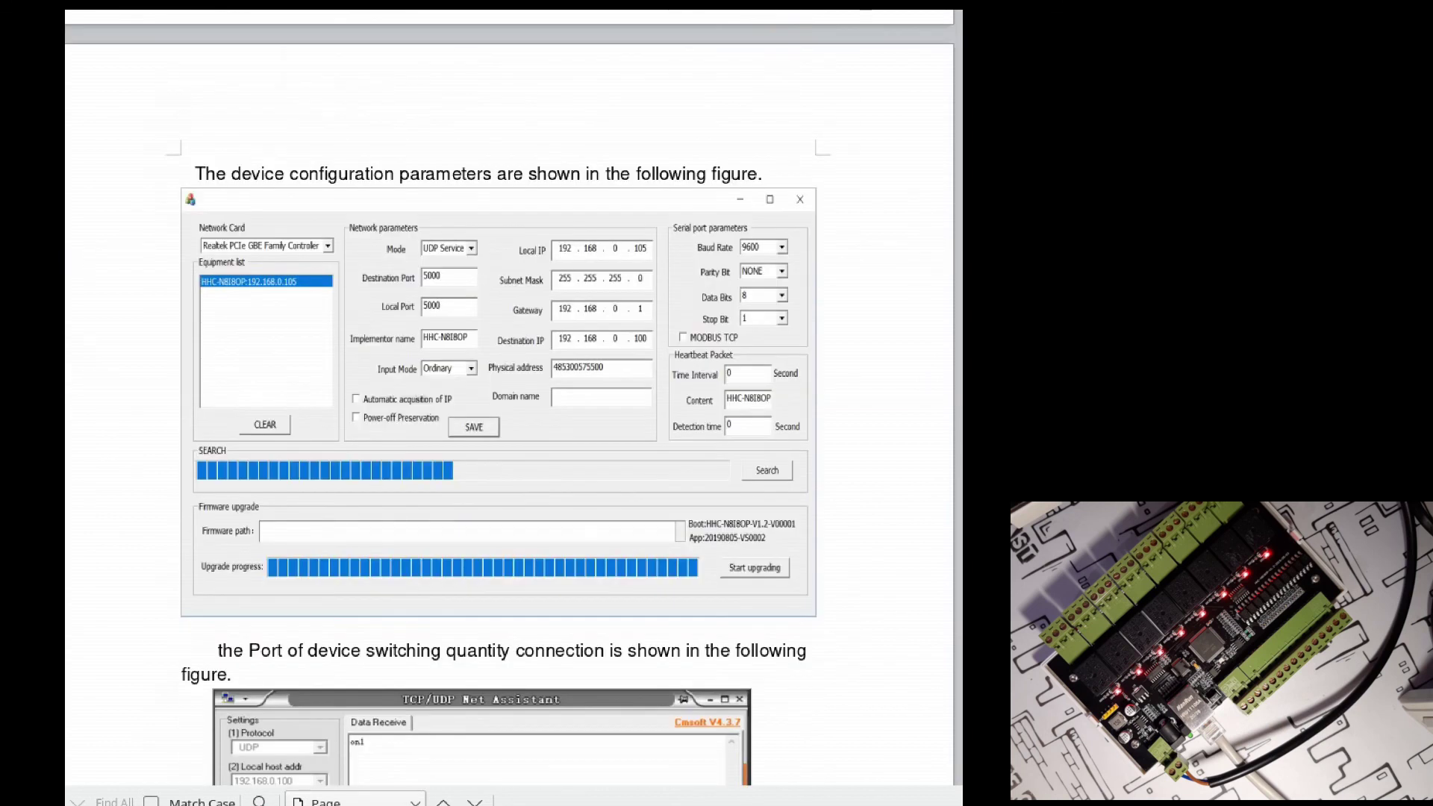
scroll(511, 403, "down", 8)
scroll(511, 403, "down", 10)
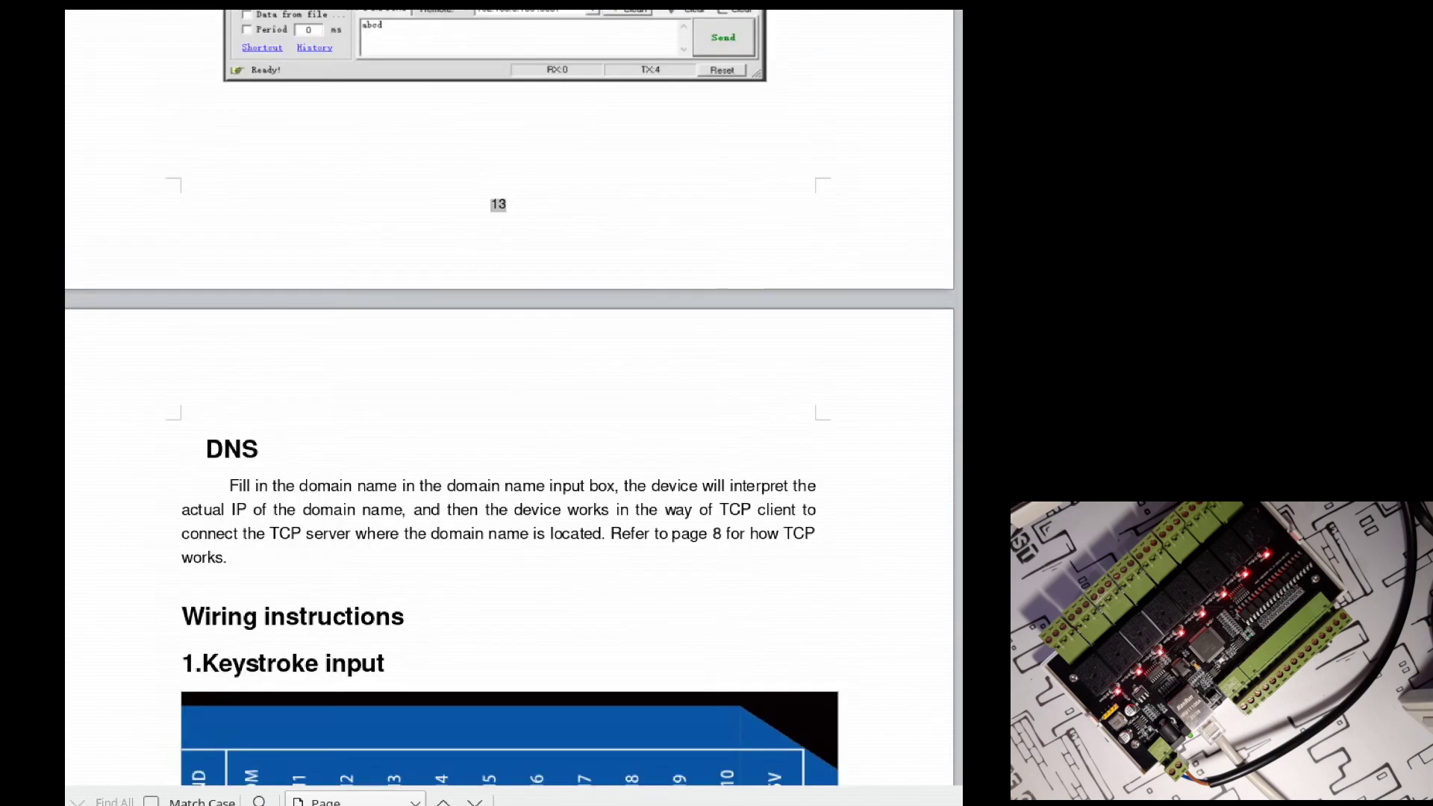
scroll(511, 403, "down", 8)
scroll(511, 403, "up", 5)
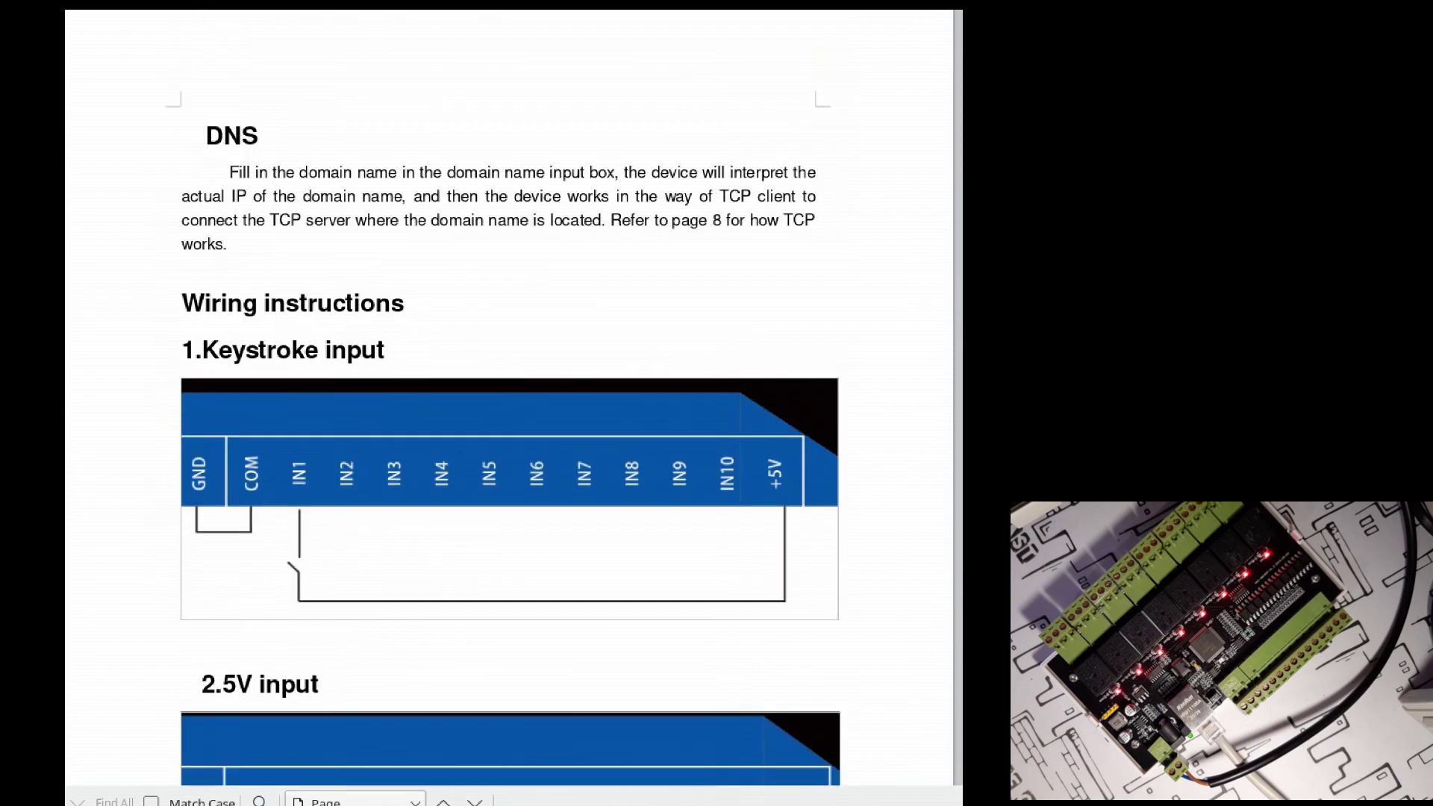
scroll(511, 403, "up", 2)
scroll(510, 403, "down", 5)
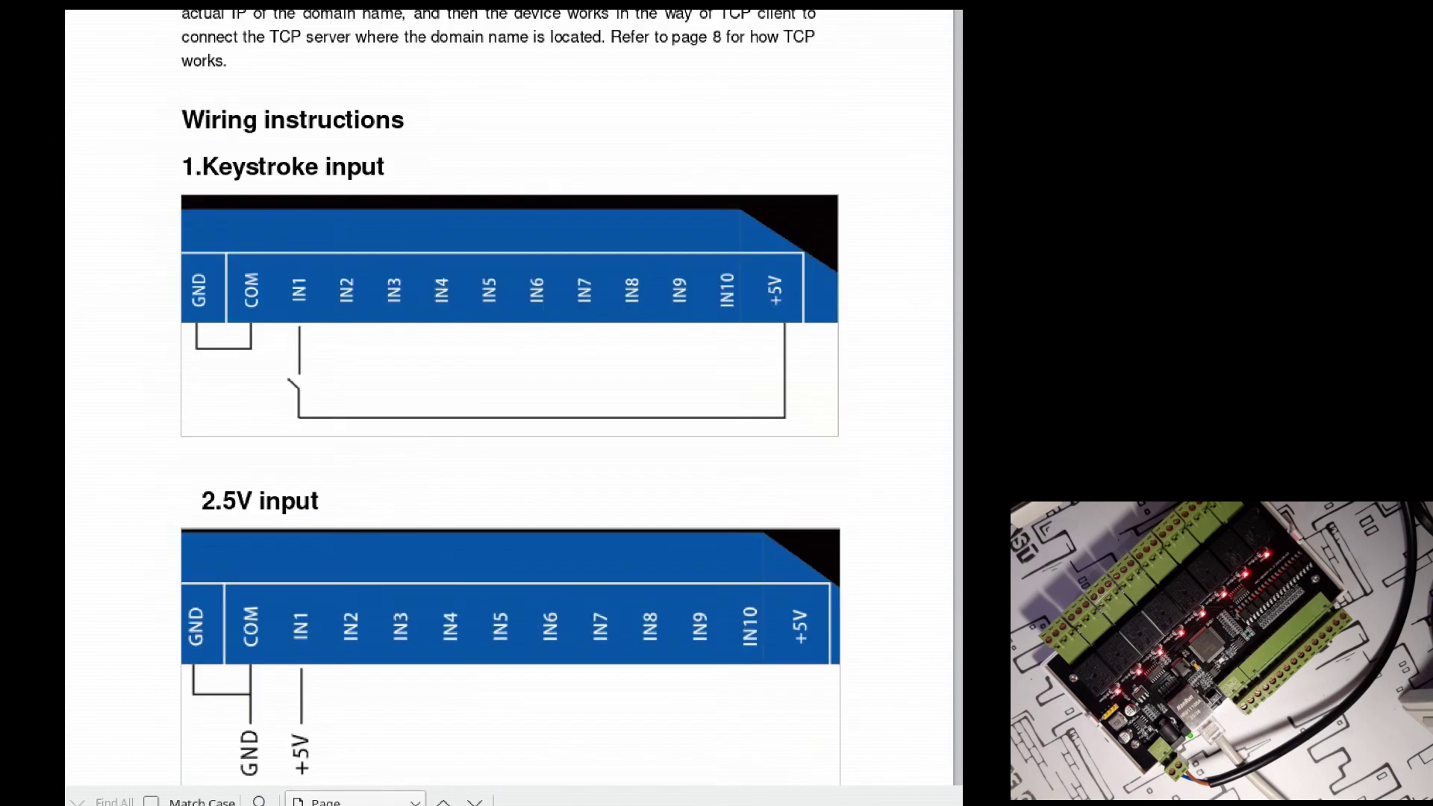
scroll(510, 403, "down", 1)
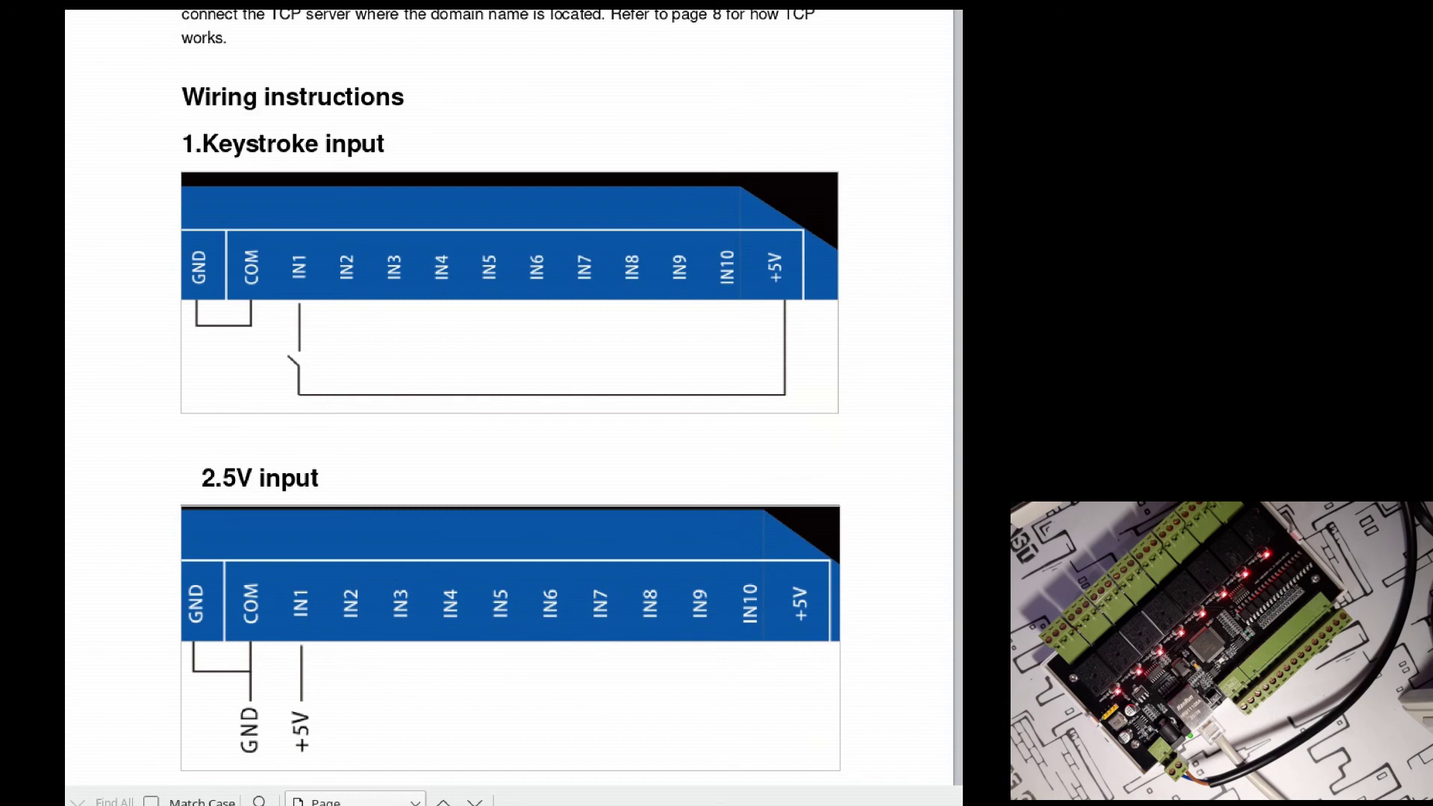
scroll(510, 396, "down", 3)
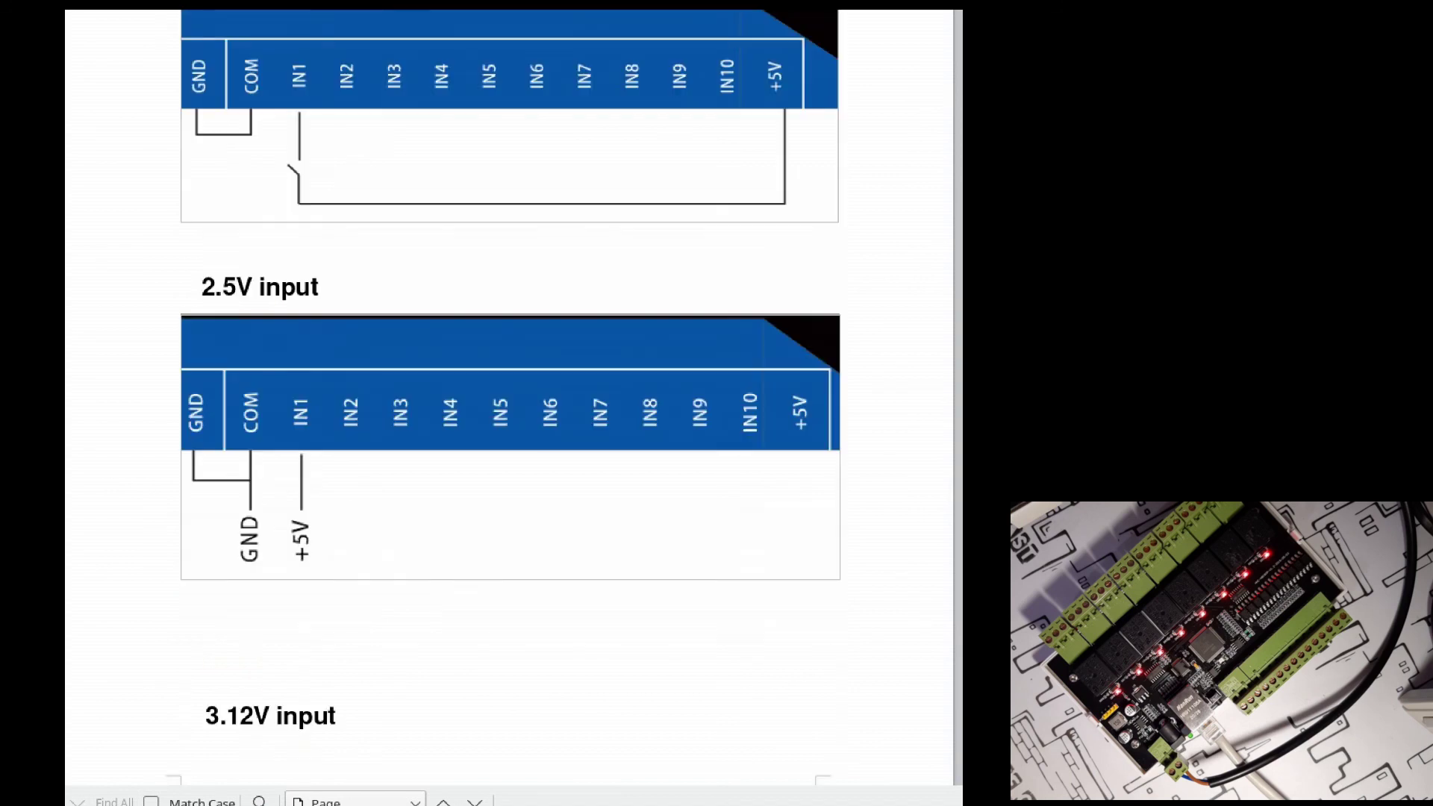
scroll(510, 396, "up", 5)
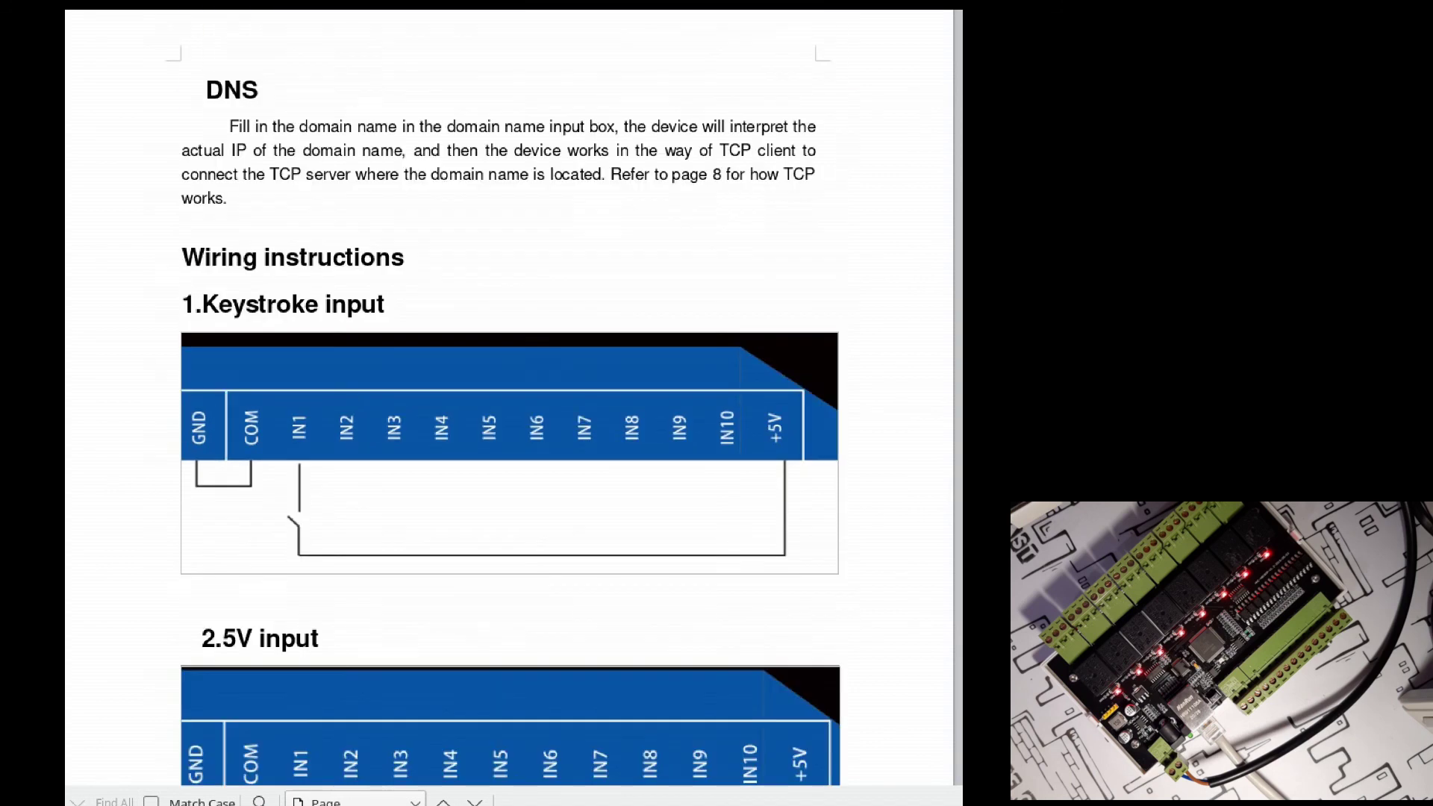
scroll(510, 396, "down", 3)
scroll(510, 396, "down", 1)
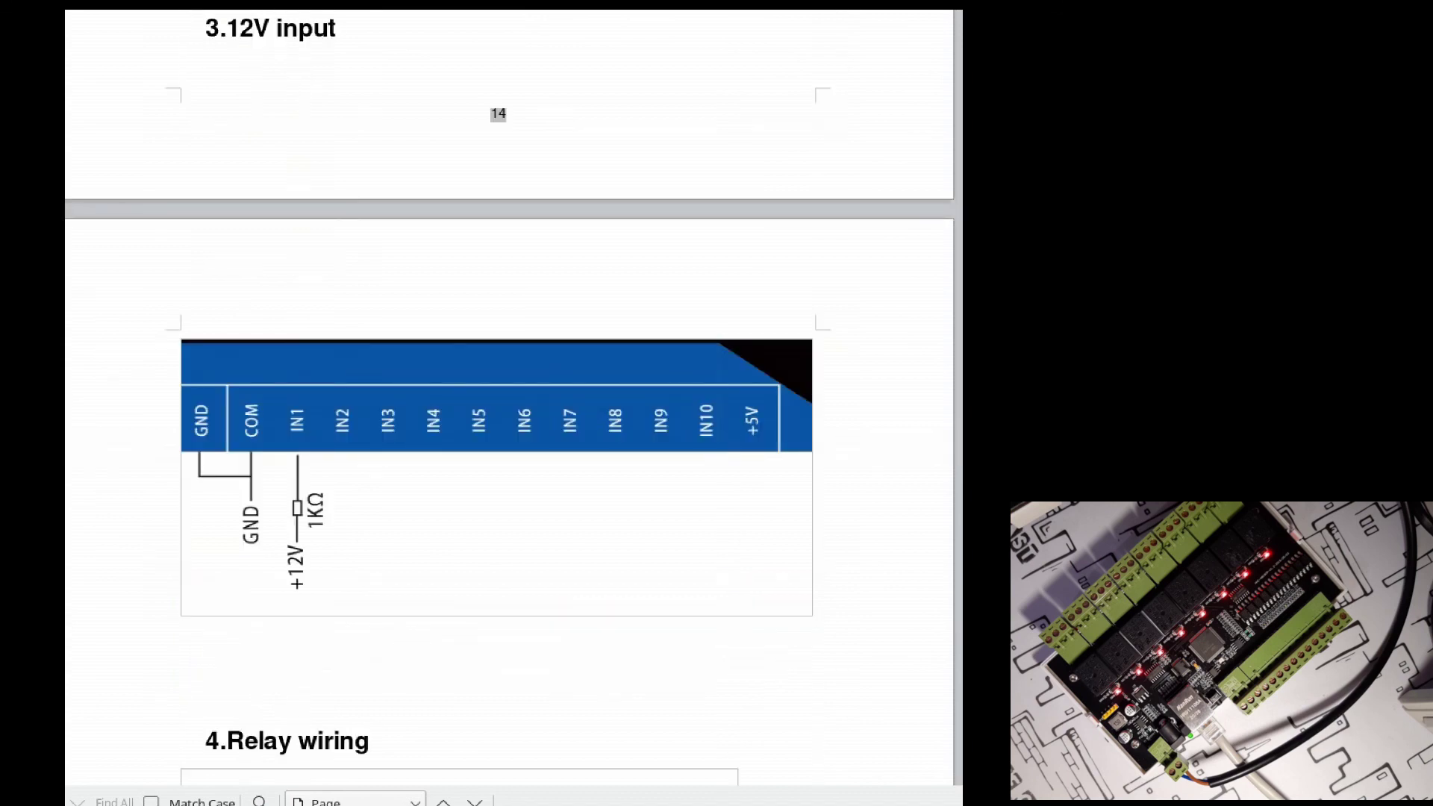
scroll(510, 395, "down", 4)
scroll(510, 395, "down", 5)
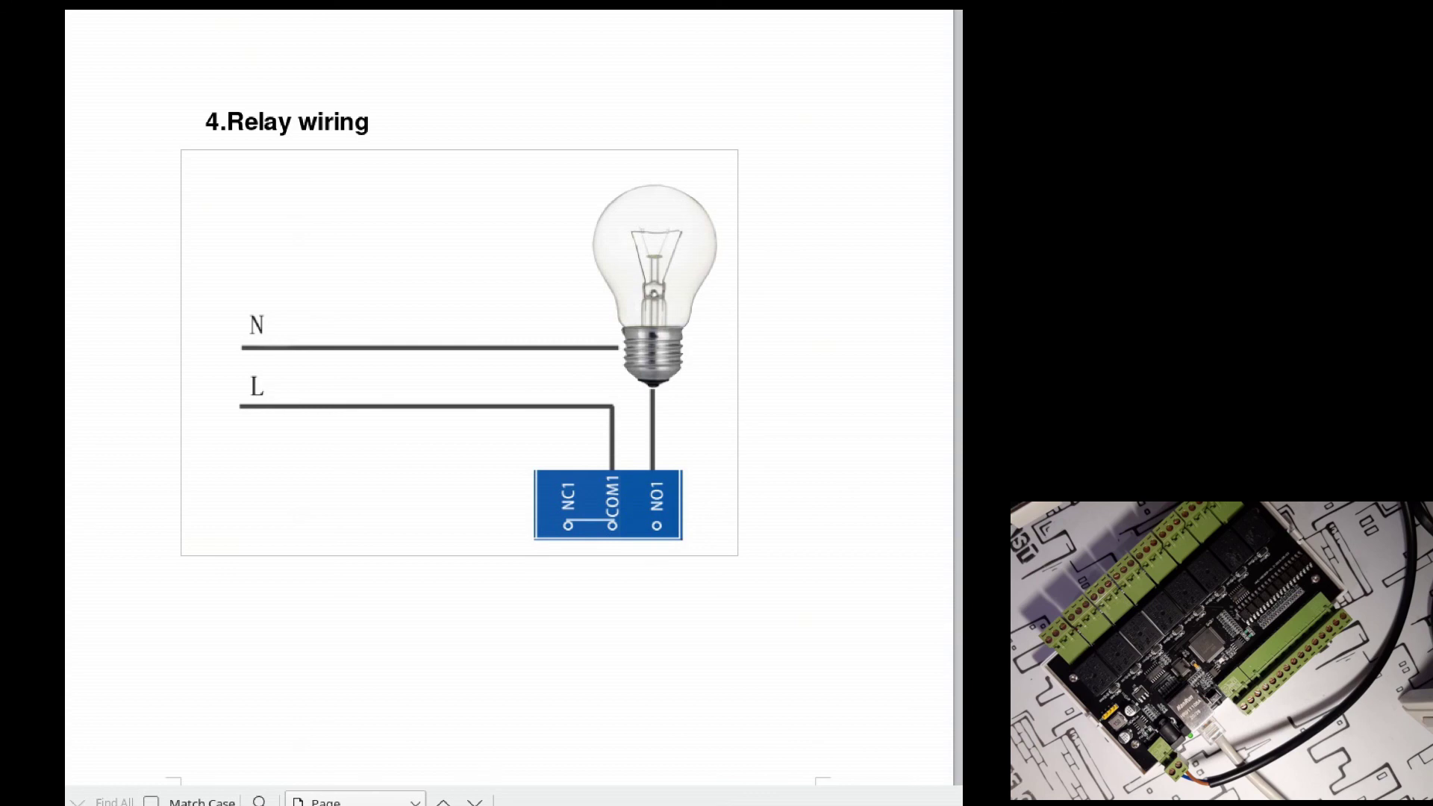
scroll(459, 351, "down", 3)
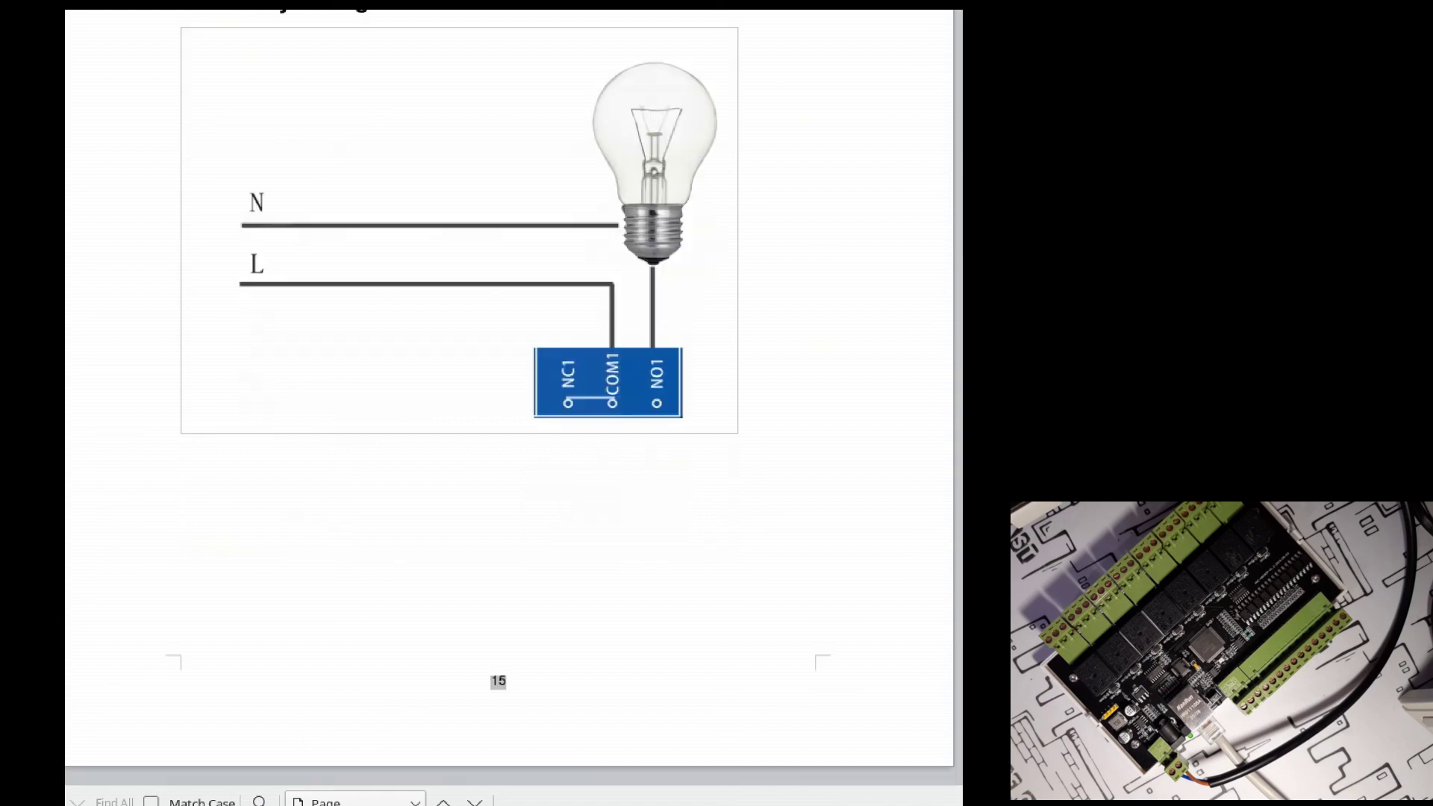
scroll(459, 358, "up", 7)
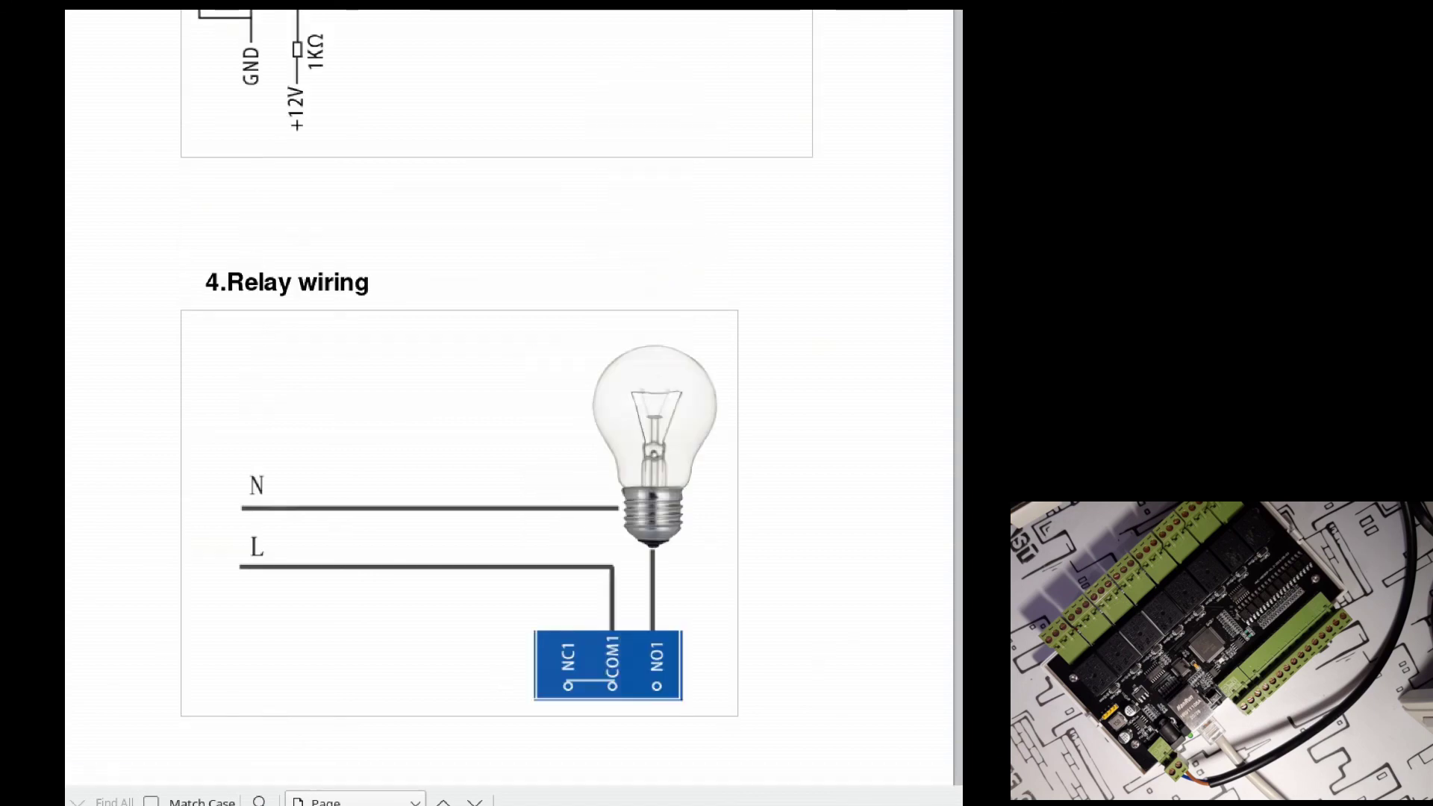
scroll(459, 359, "up", 3)
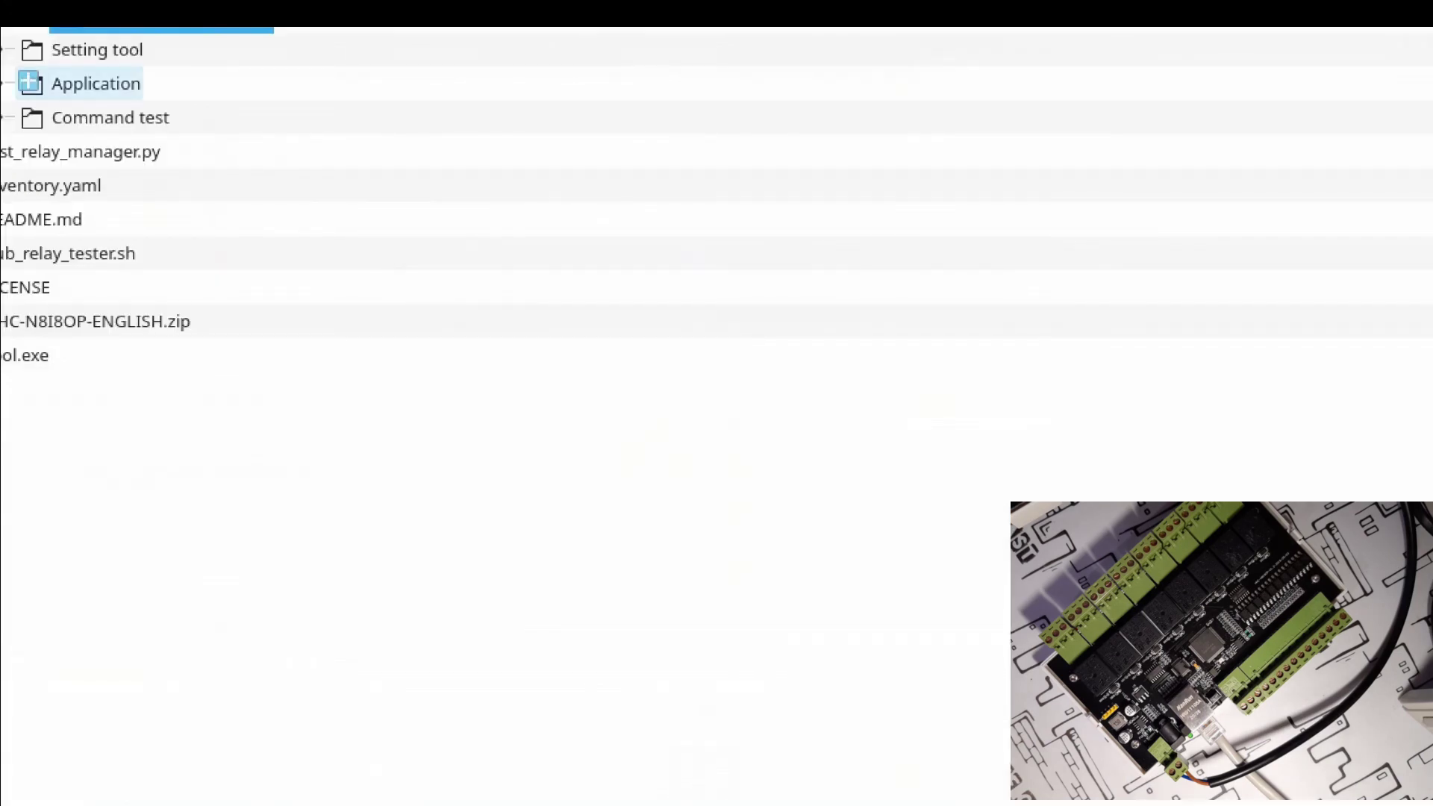
Expand the Setting tool folder and run Tool.exe with Wine
double_click(97, 50)
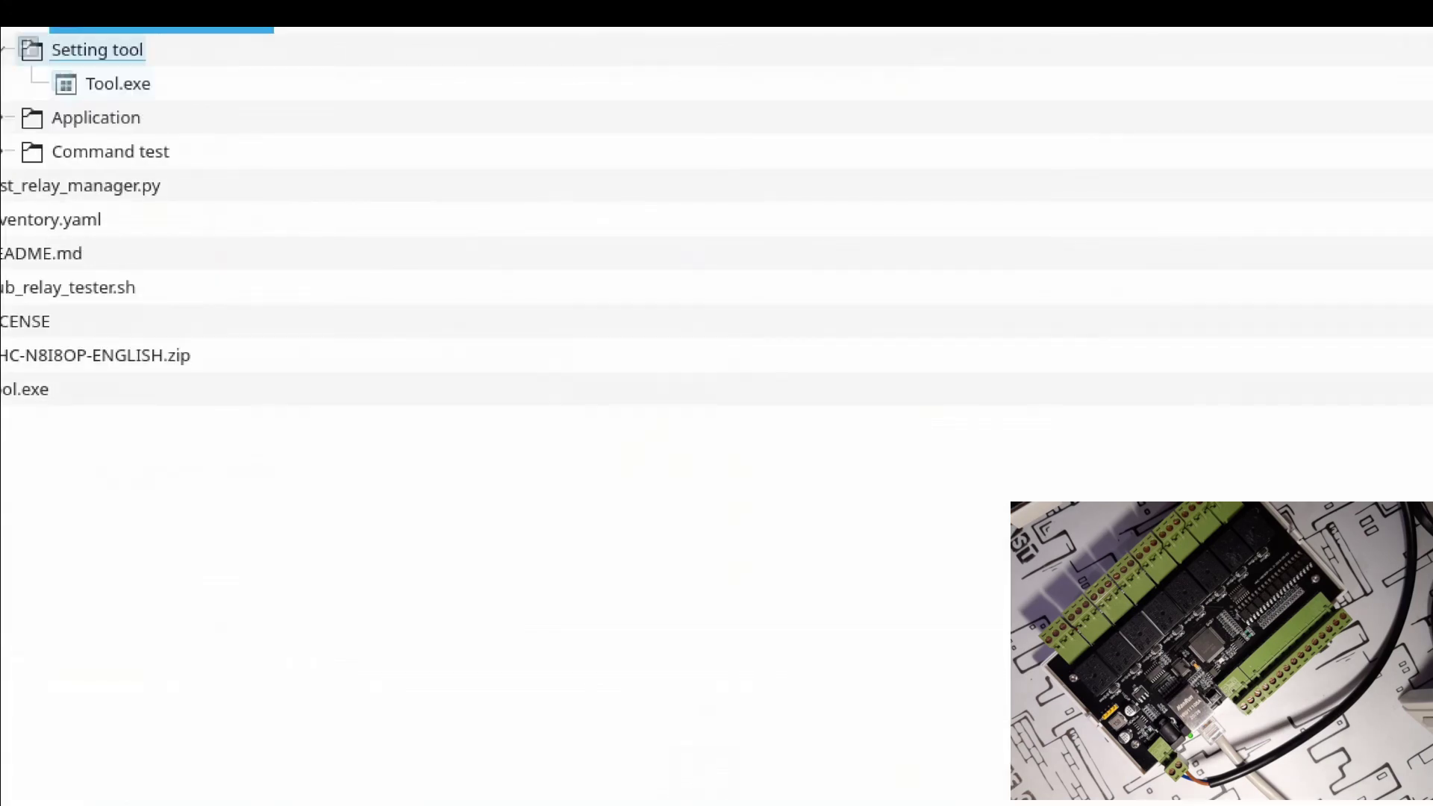
left_click(118, 83)
right_click(113, 83)
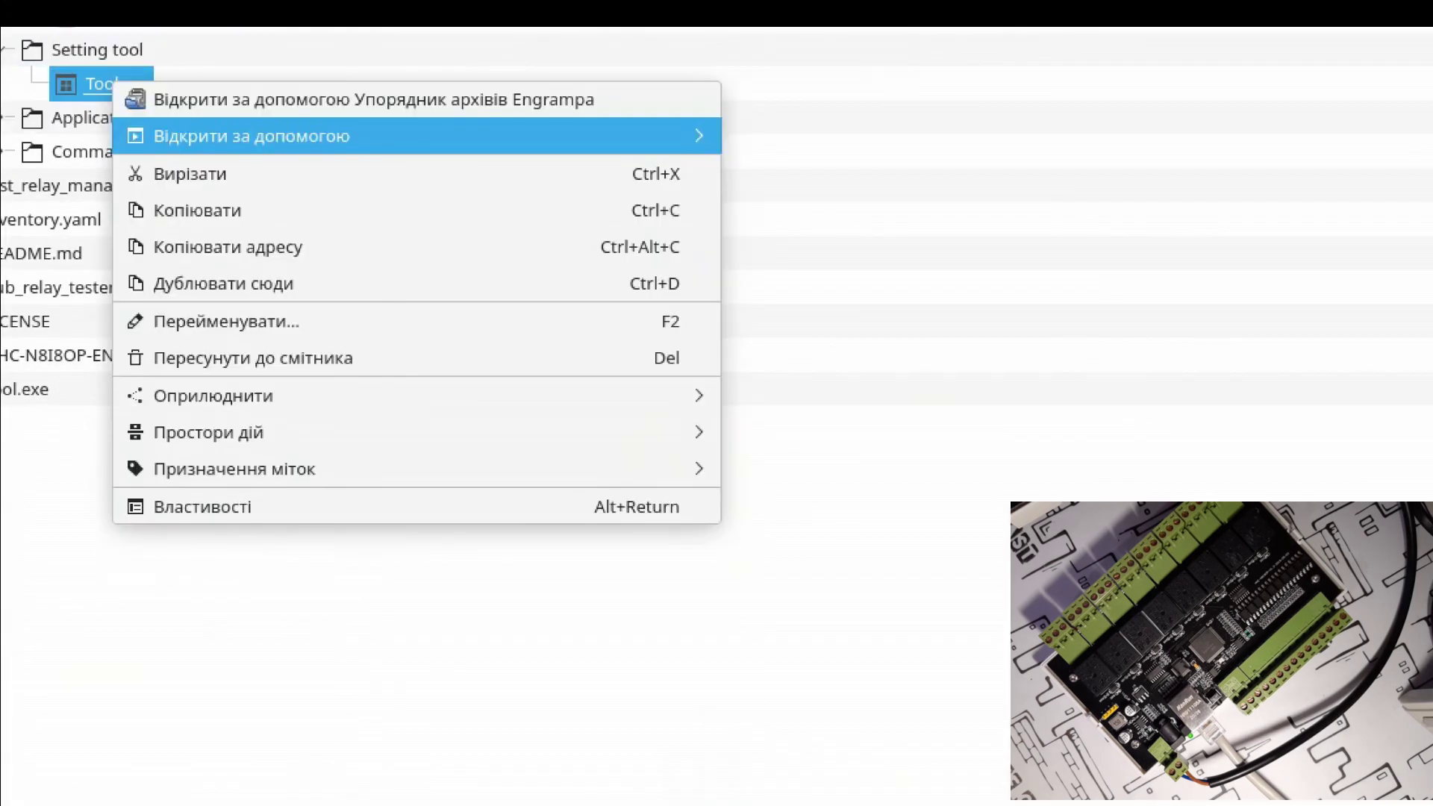
left_click(829, 138)
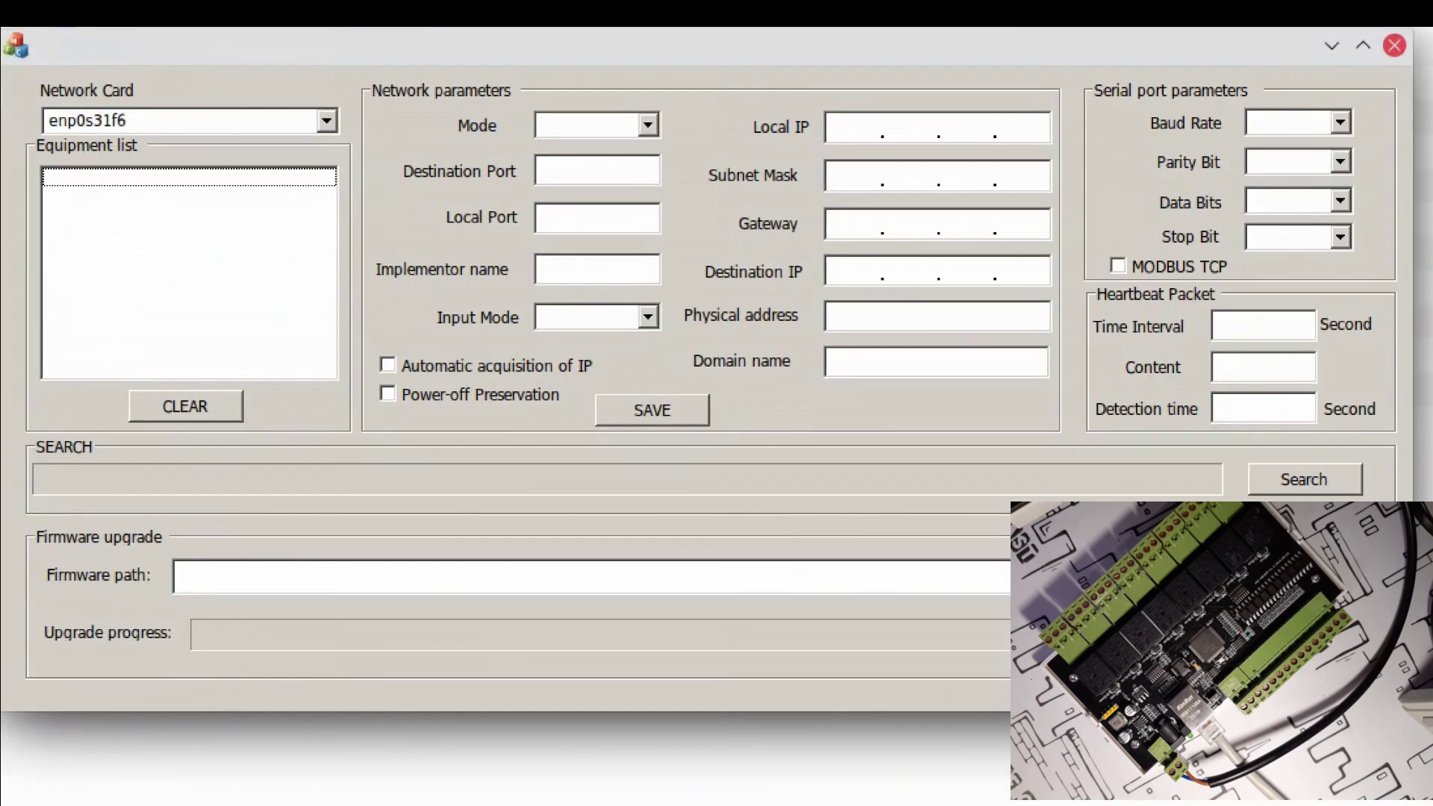
Search the network and load the settings of board blue8-211 at 192.168.2.211
left_click(1305, 480)
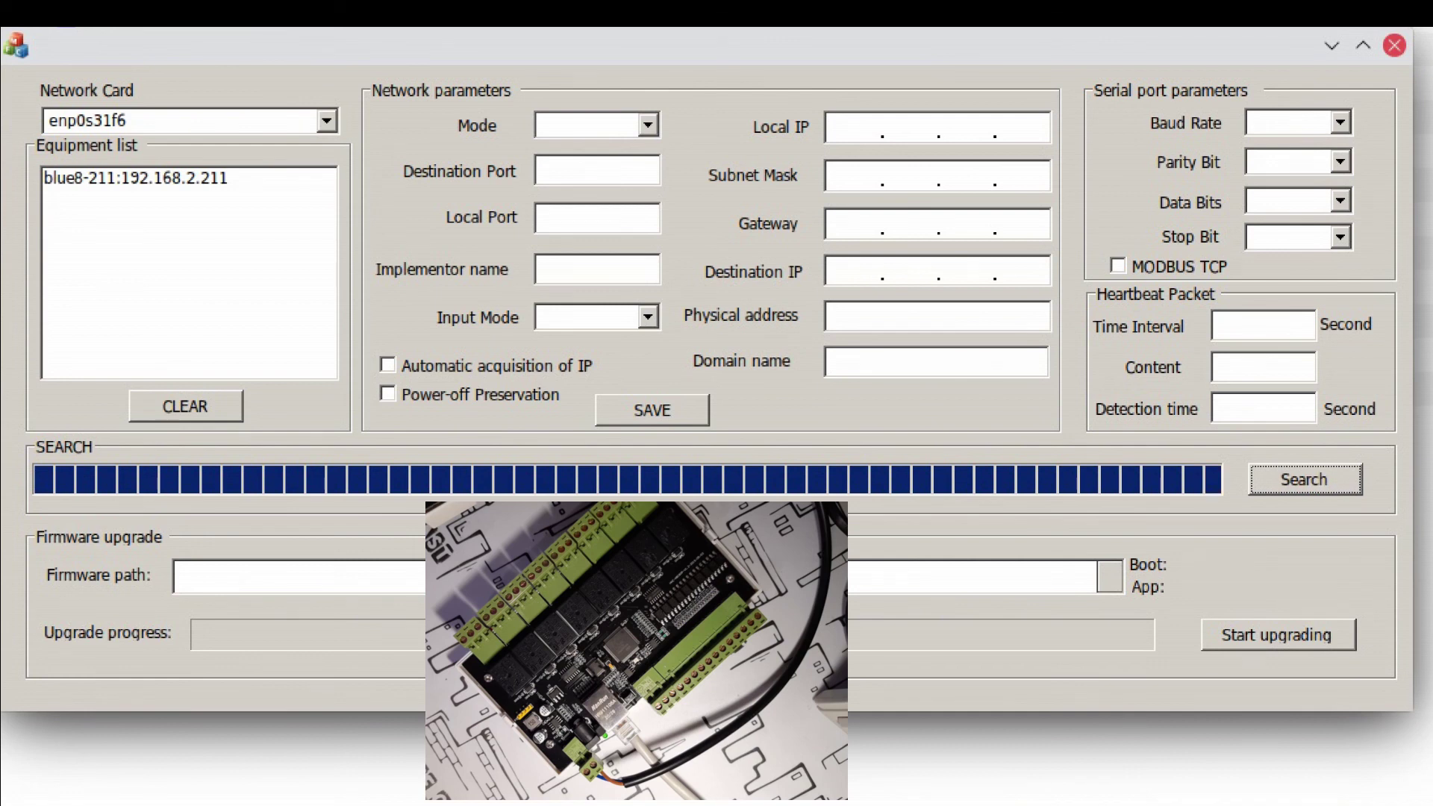
left_click(134, 177)
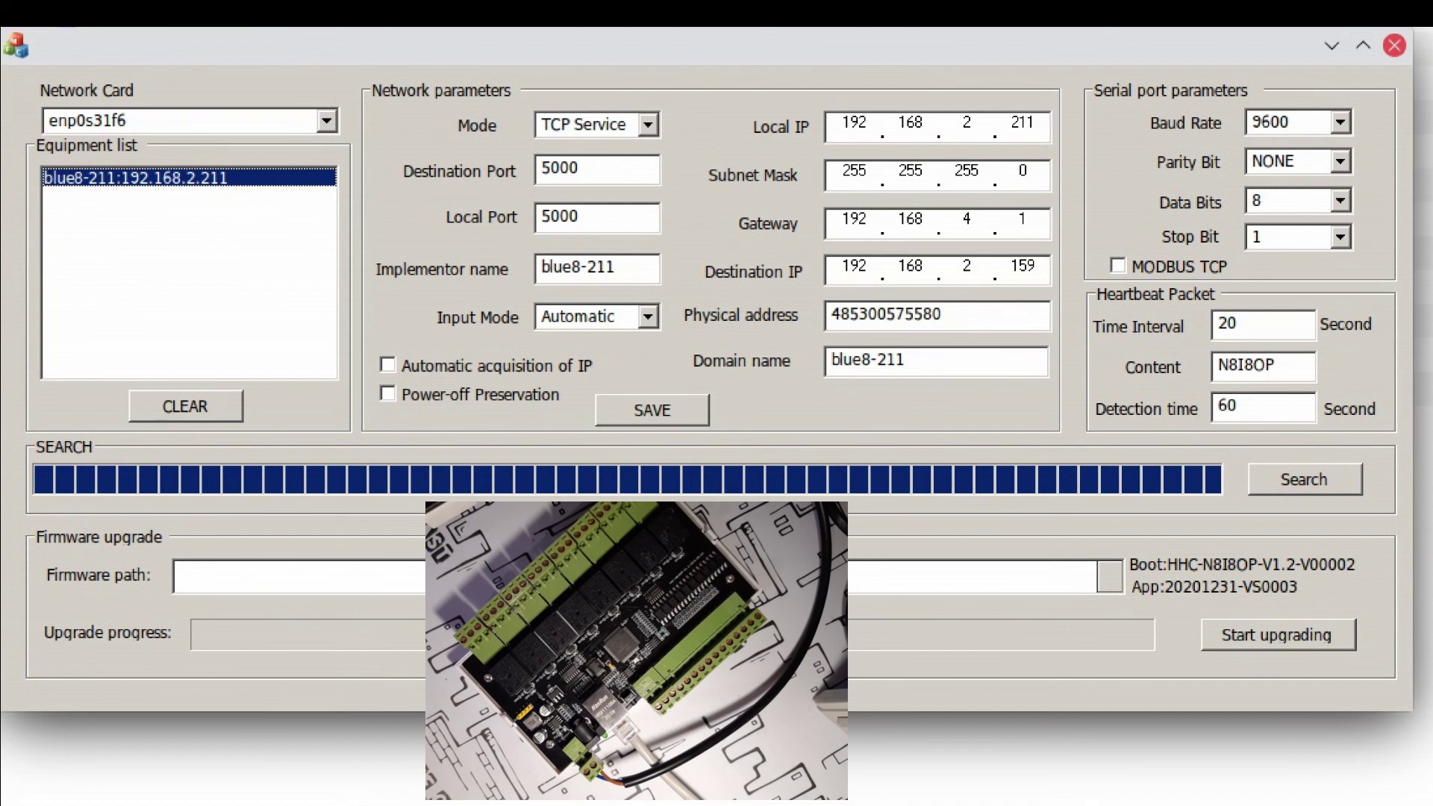
Keep TCP Service as the working mode and leave MODBUS TCP turned off
left_click(648, 124)
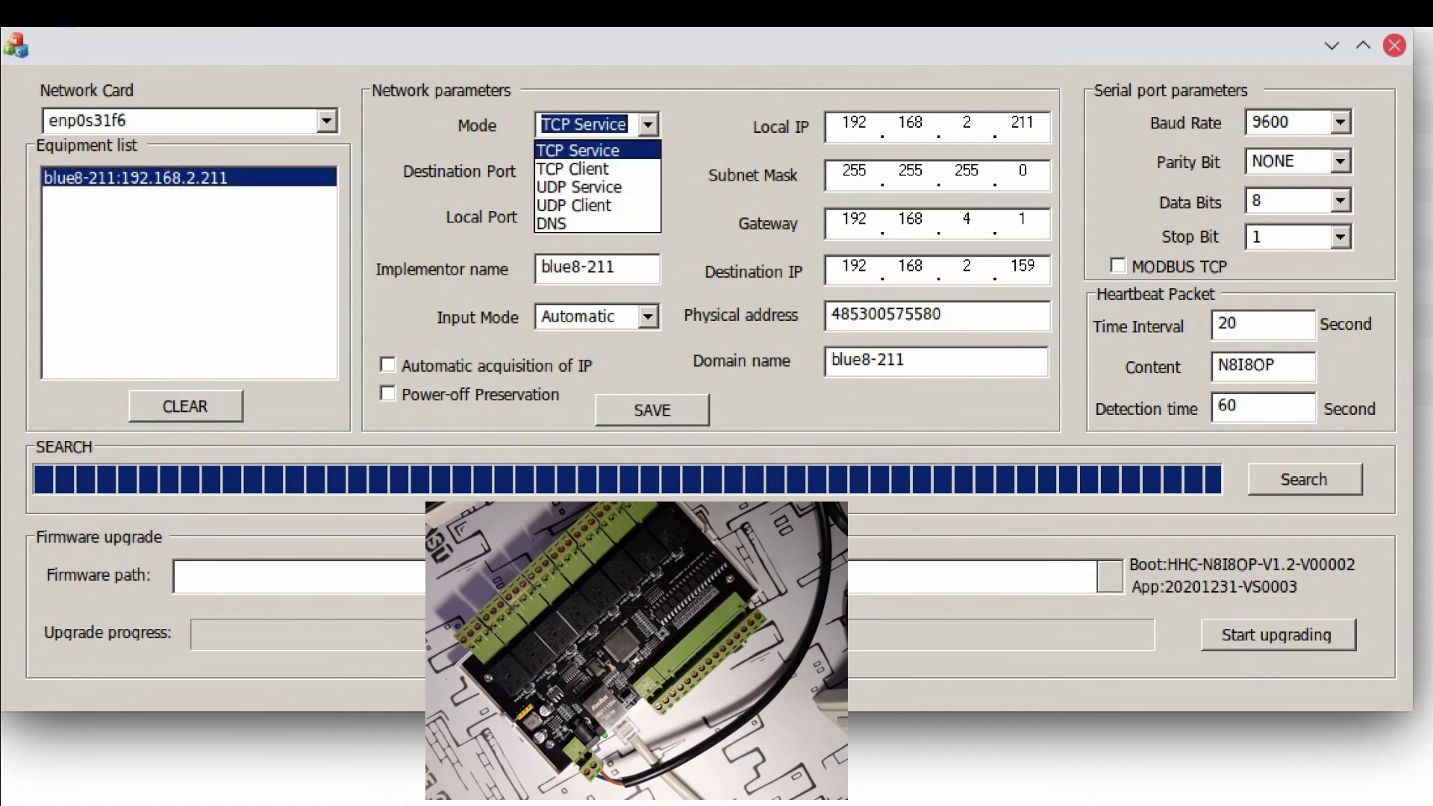
key("Return")
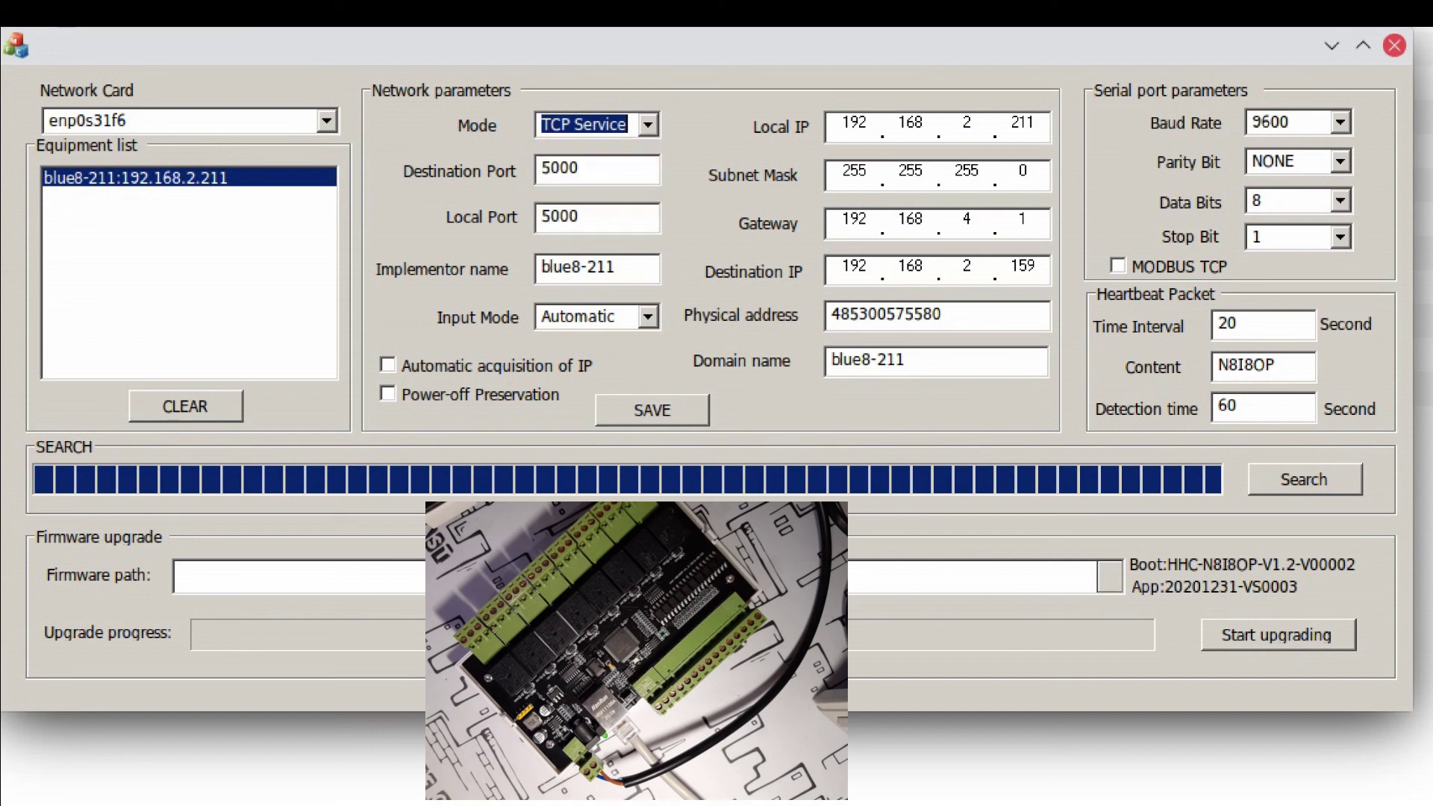
left_click(1117, 266)
left_click(1118, 266)
Change the Detection time from 60 to 120 seconds and save it to the board
left_click(1237, 406)
key("ctrl+a")
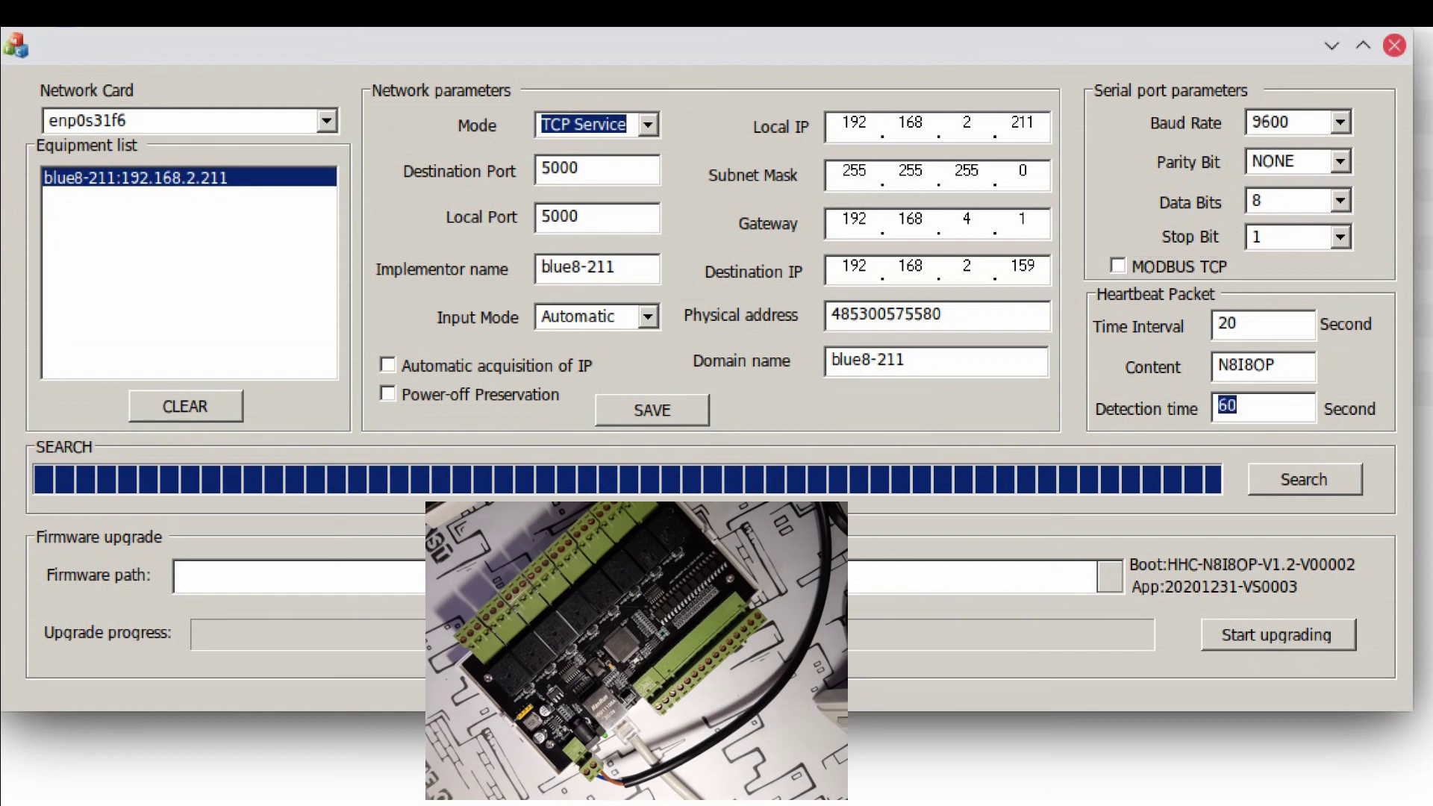
type("12")
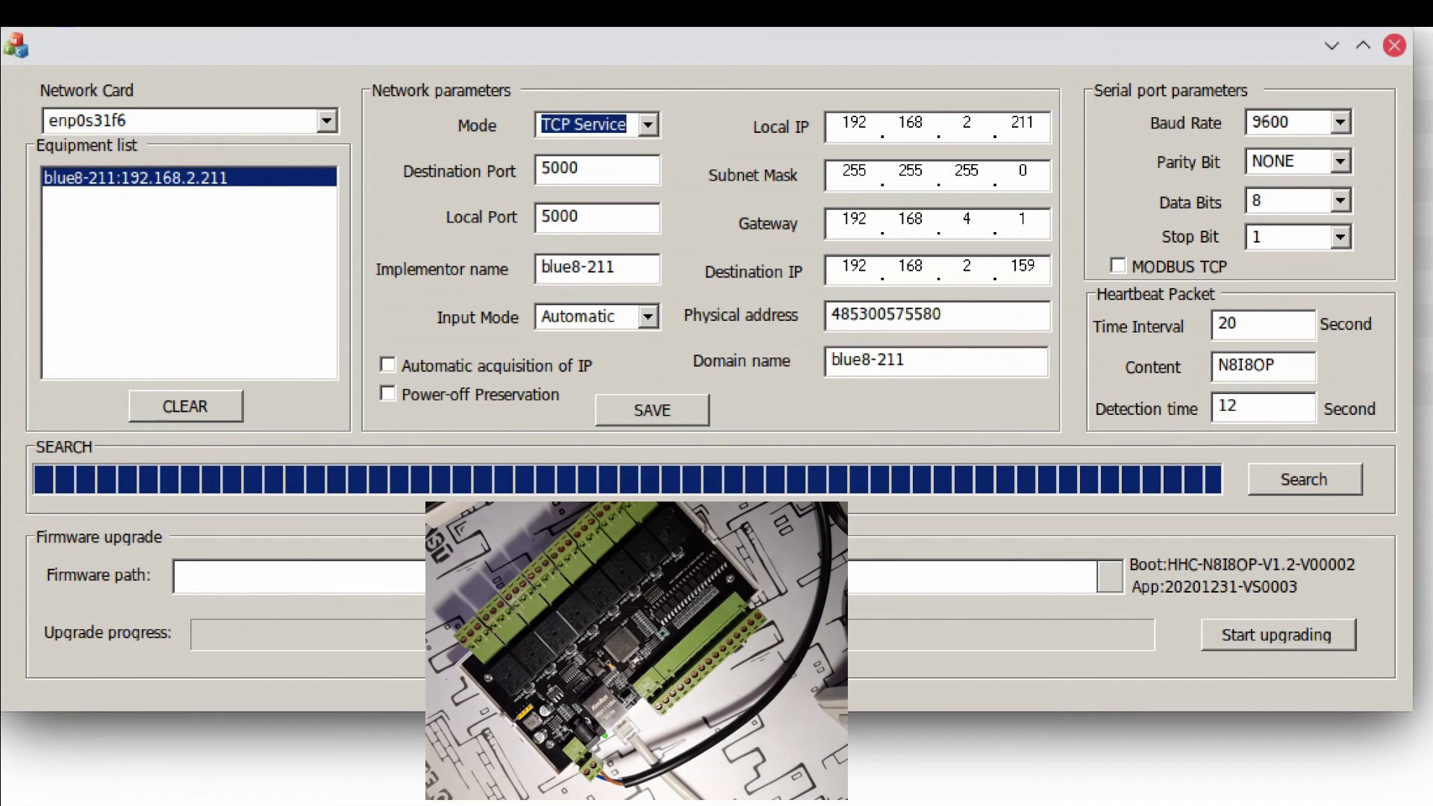
type("0")
key("Return")
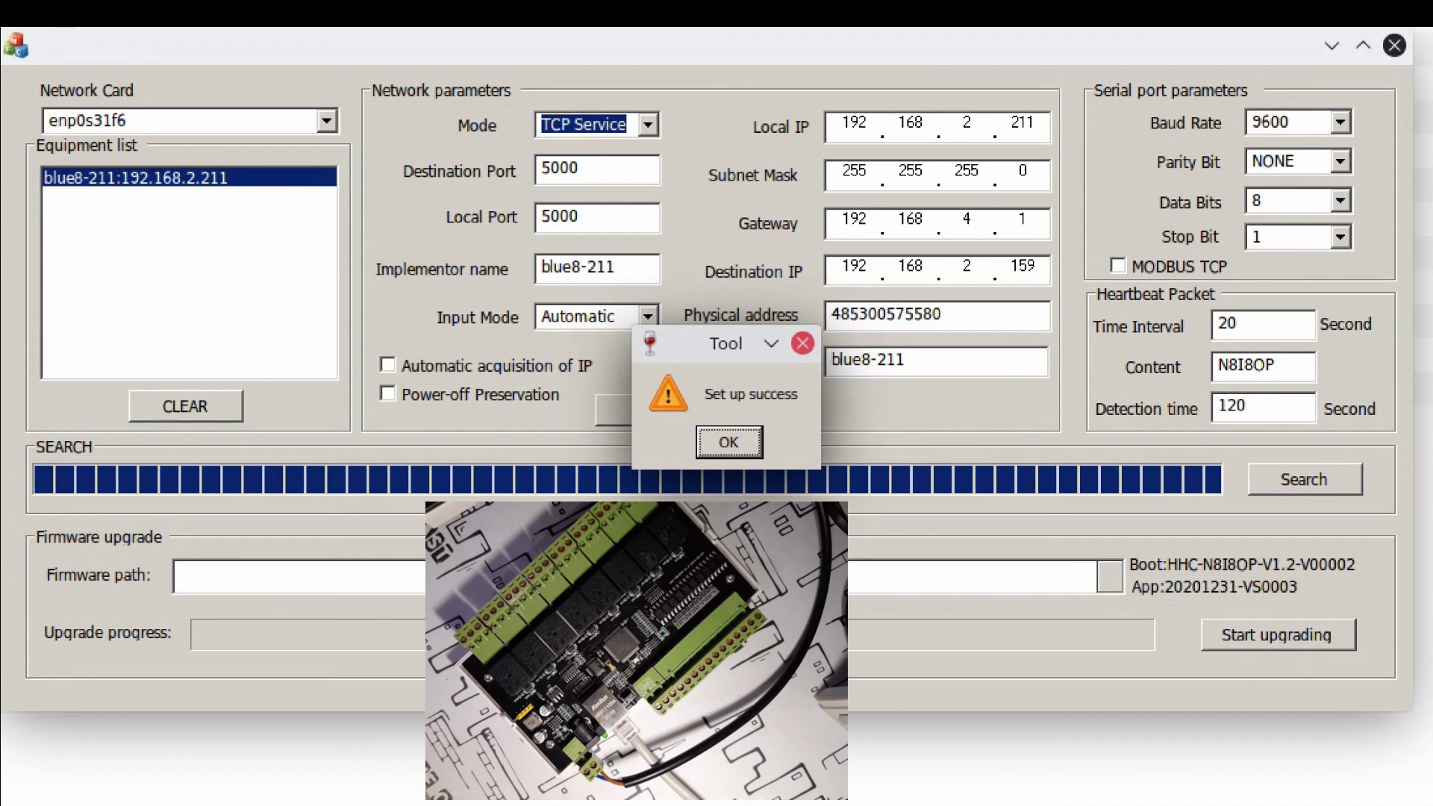
key("Return")
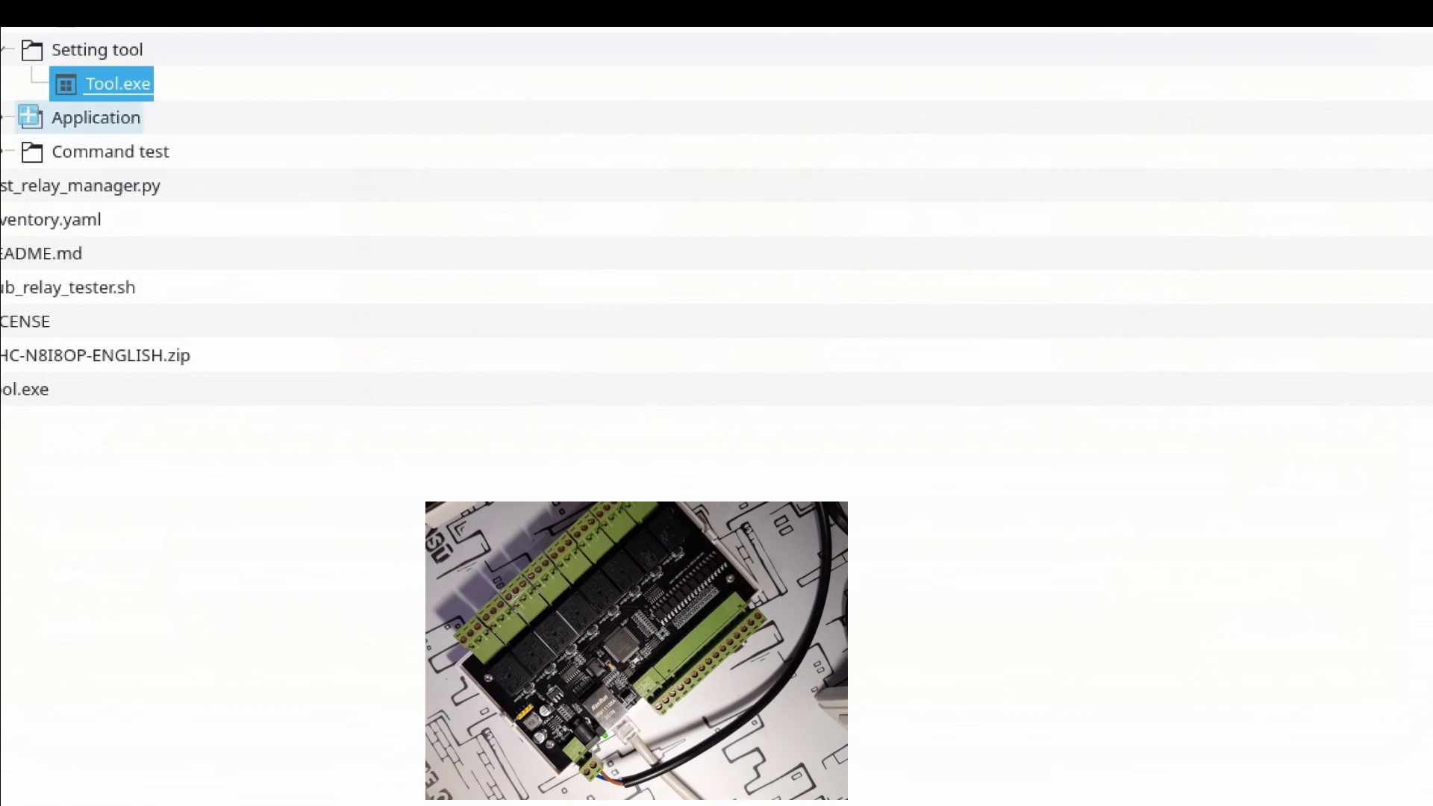
Expand Application > HHC-N8I8OP and run relay_demo.exe with Wine
left_click_drag(96, 118, 96, 117)
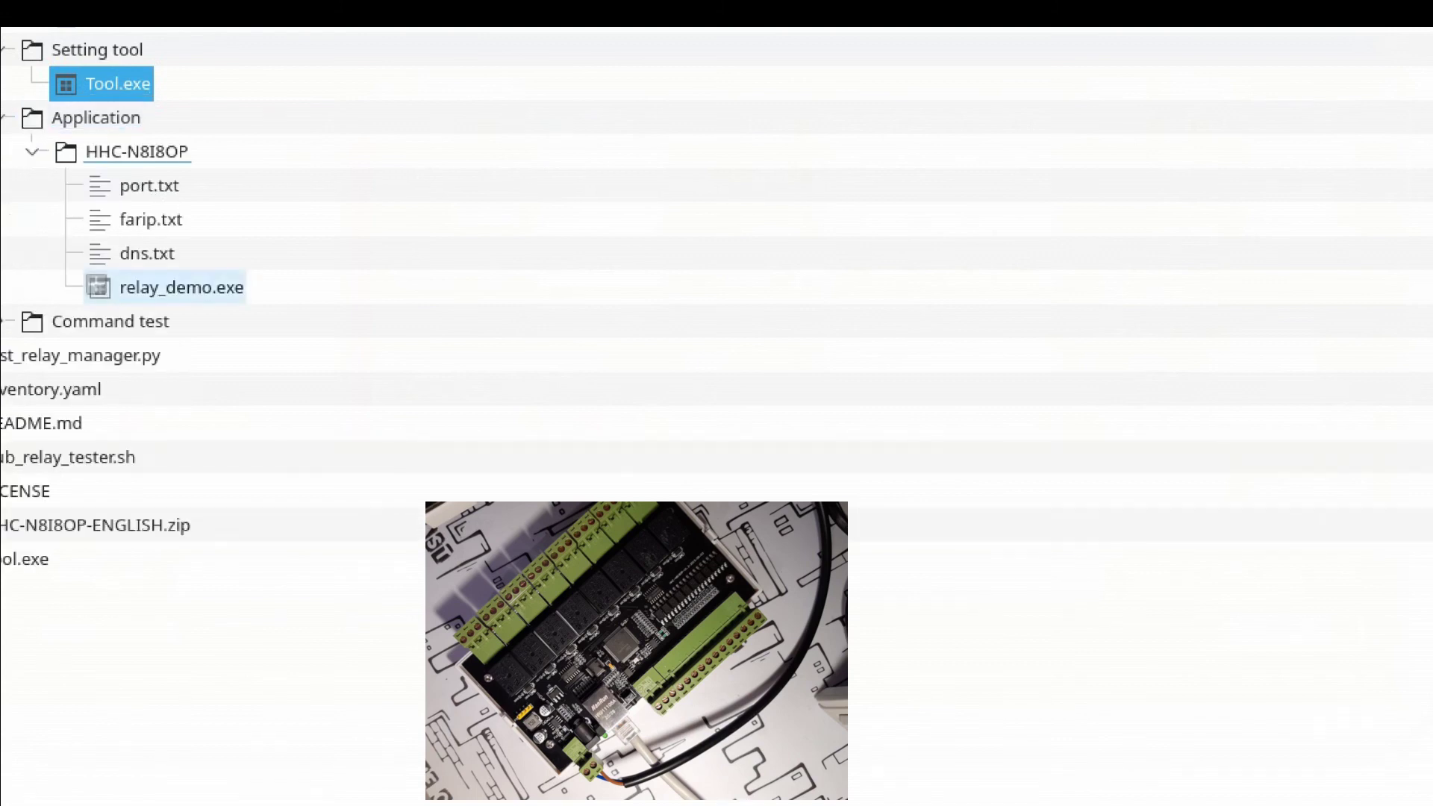
right_click(170, 287)
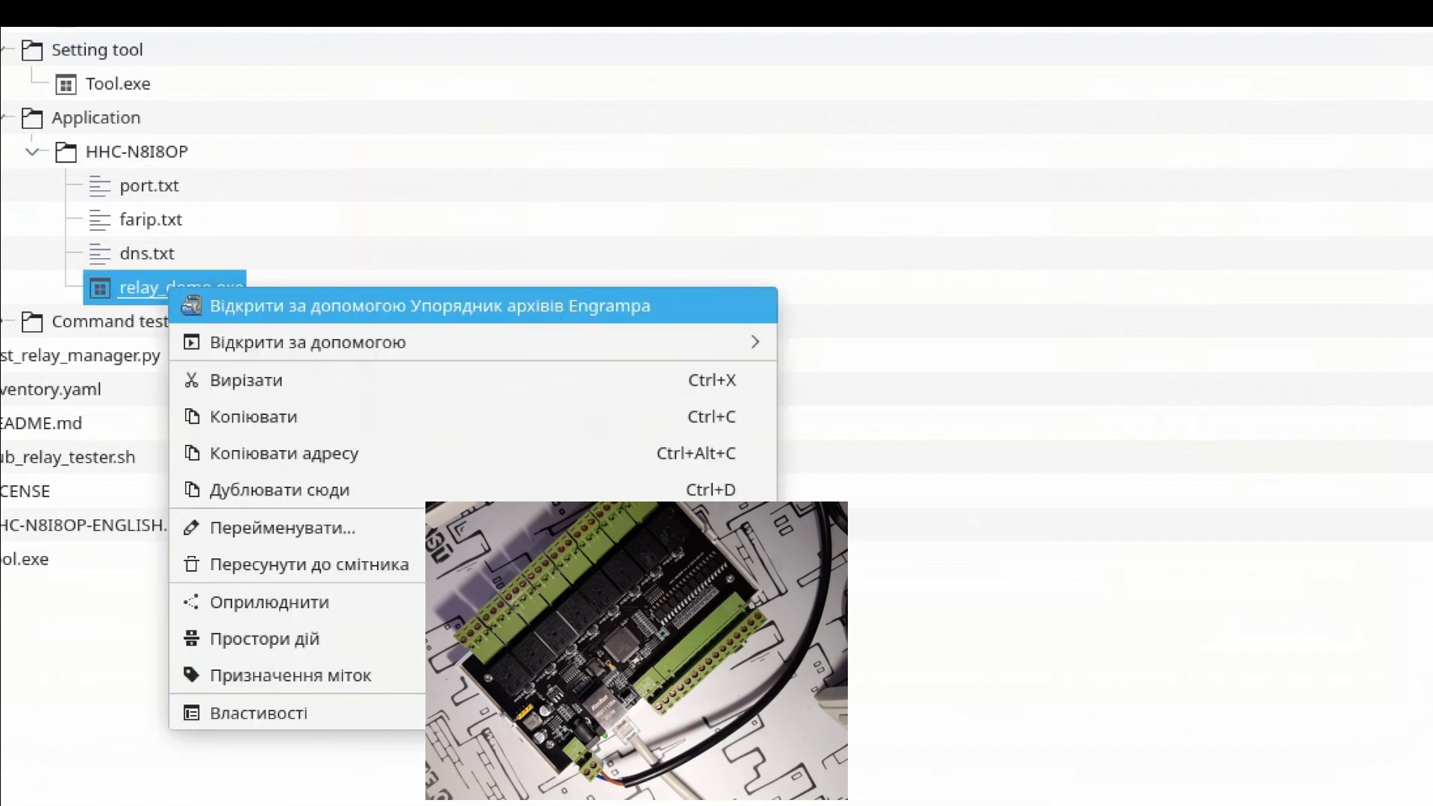
mouse_move(478, 342)
left_click(970, 343)
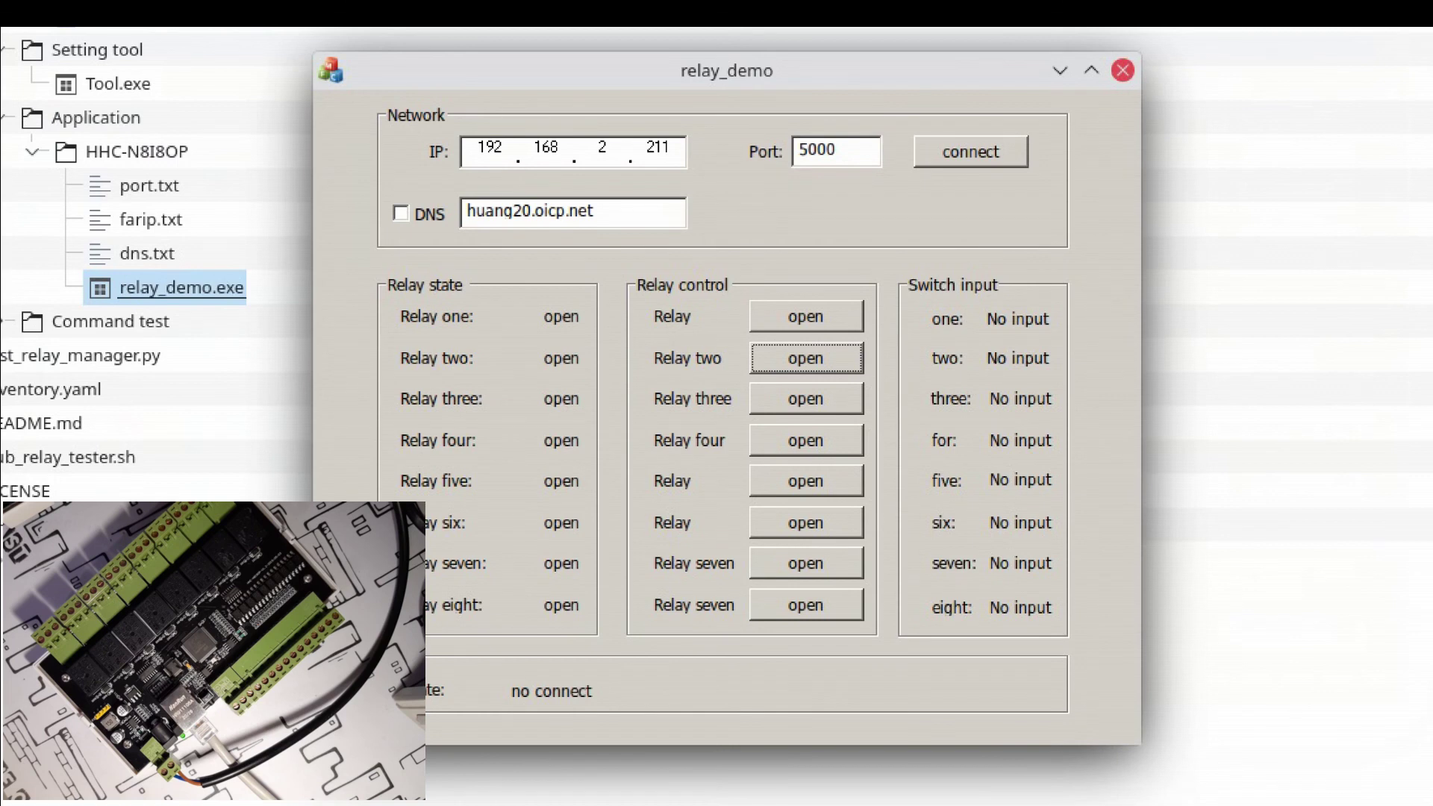
Connect to 192.168.2.211 port 5000 and switch on relays one through eight in order
left_click(970, 152)
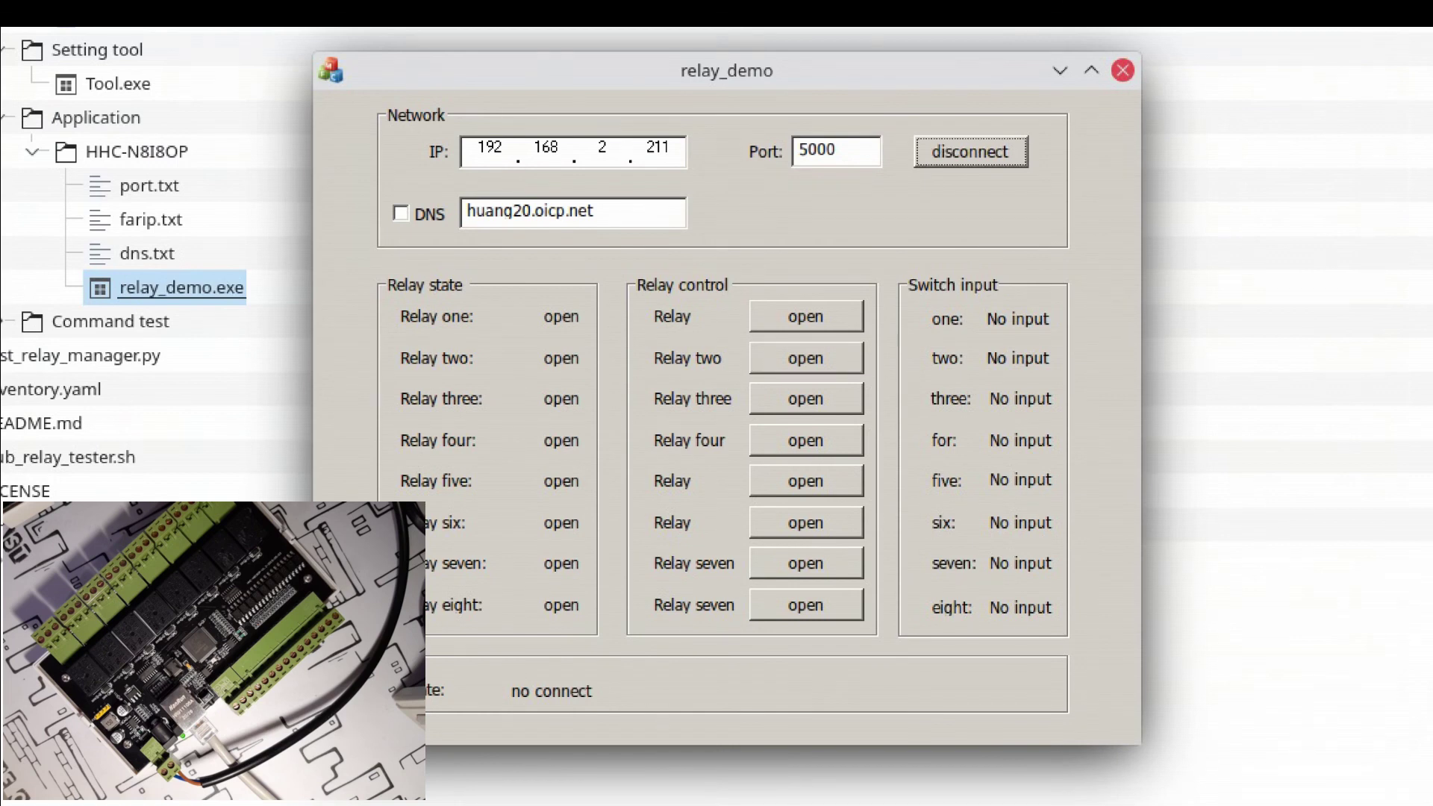
left_click(805, 317)
left_click(805, 358)
left_click(806, 399)
left_click(805, 440)
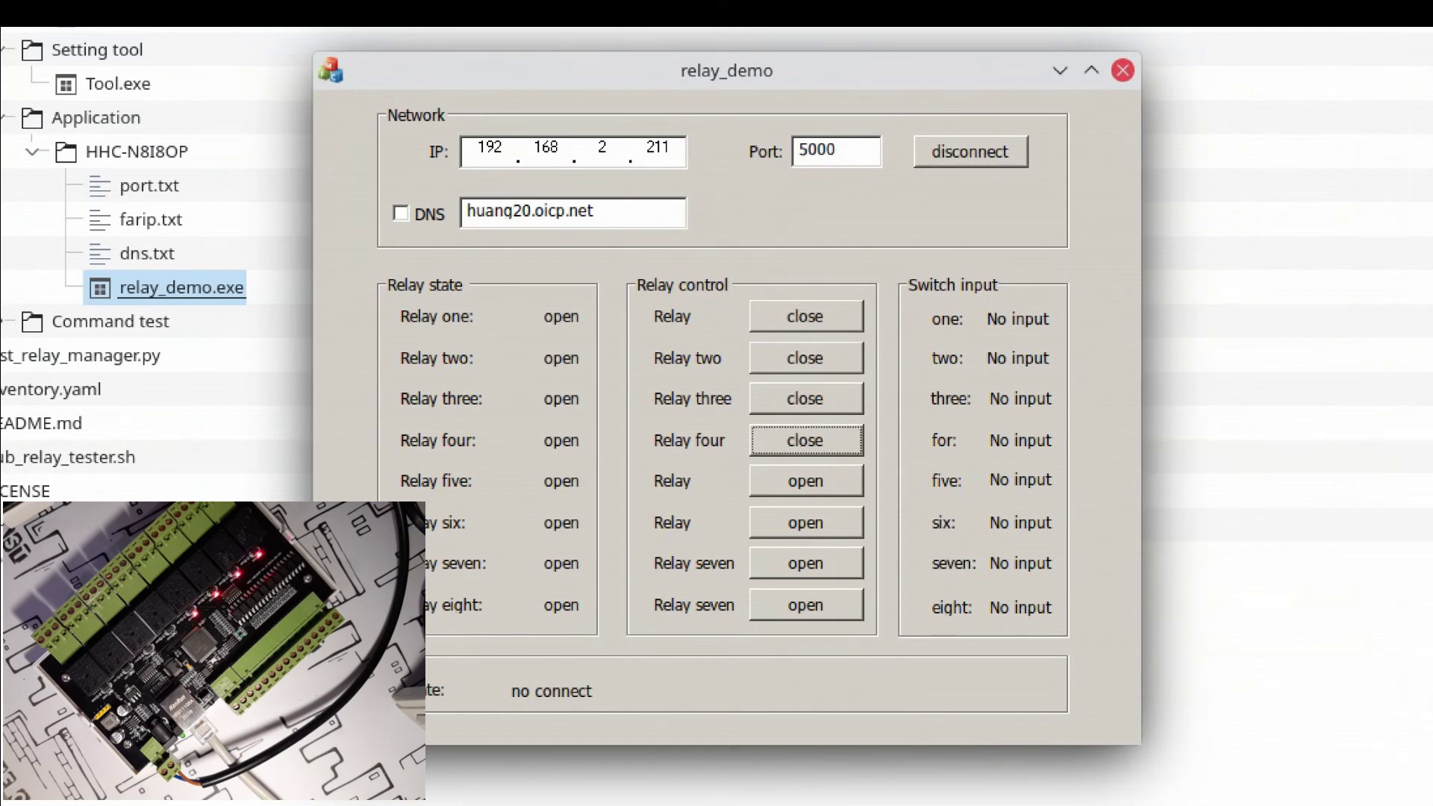
left_click(806, 481)
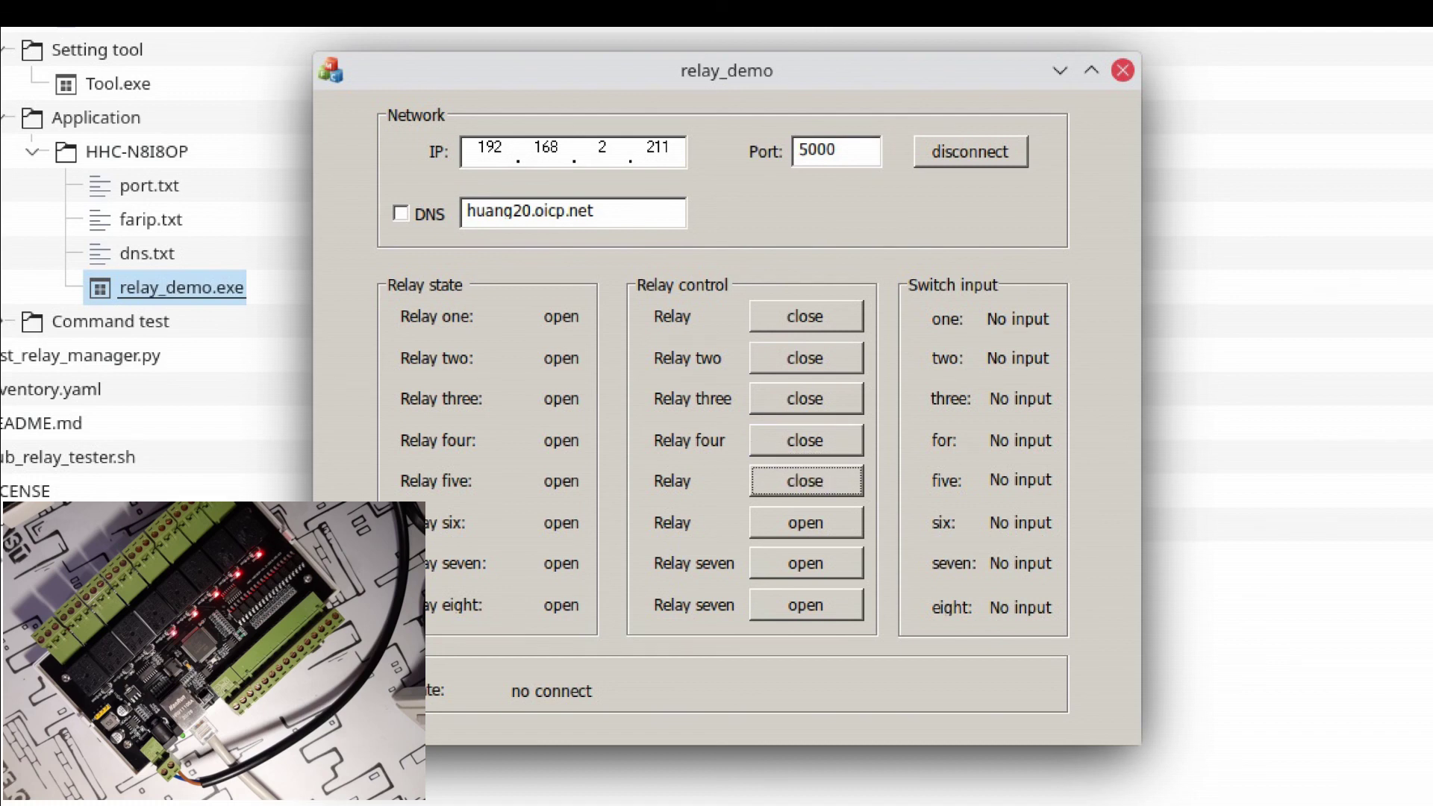
left_click(805, 522)
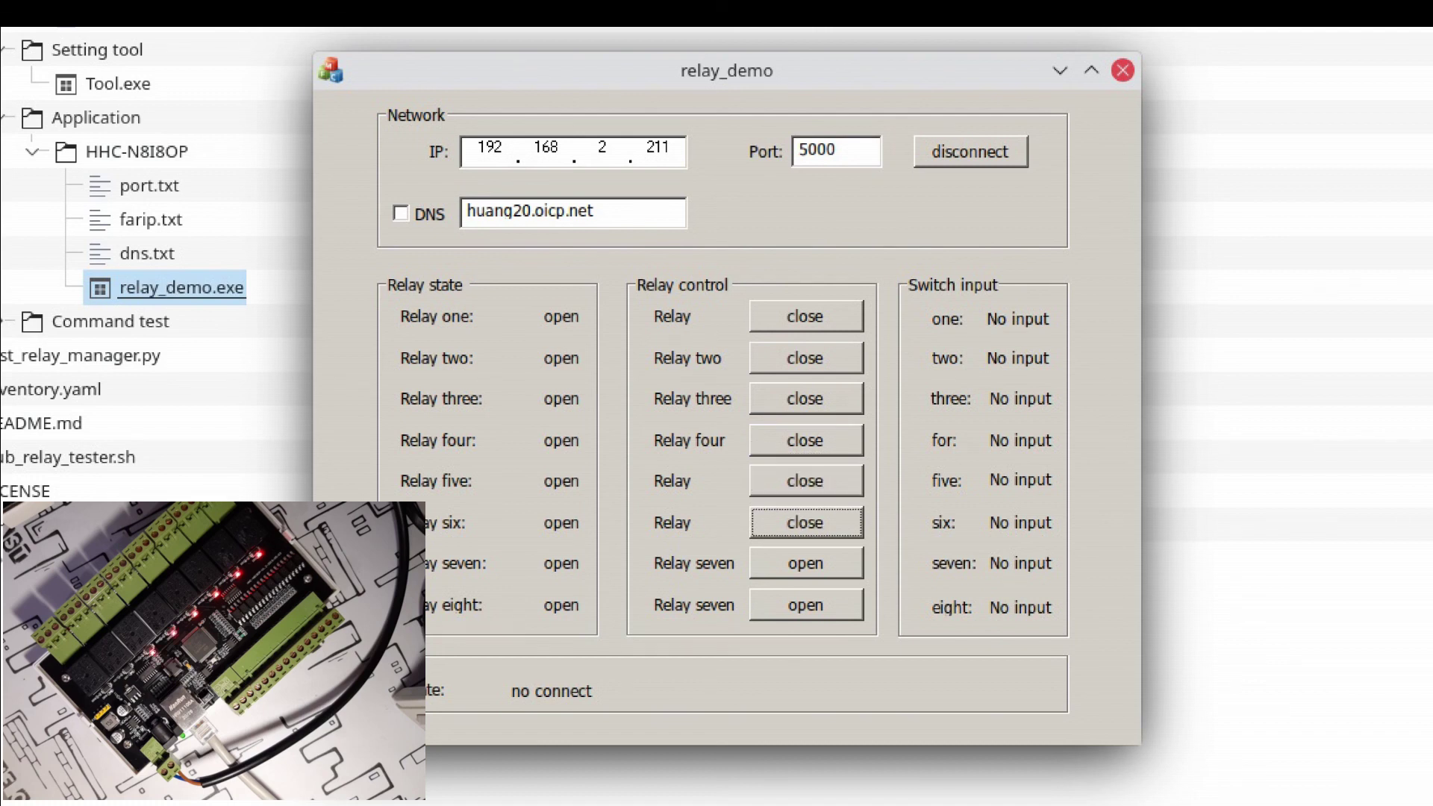
left_click(805, 564)
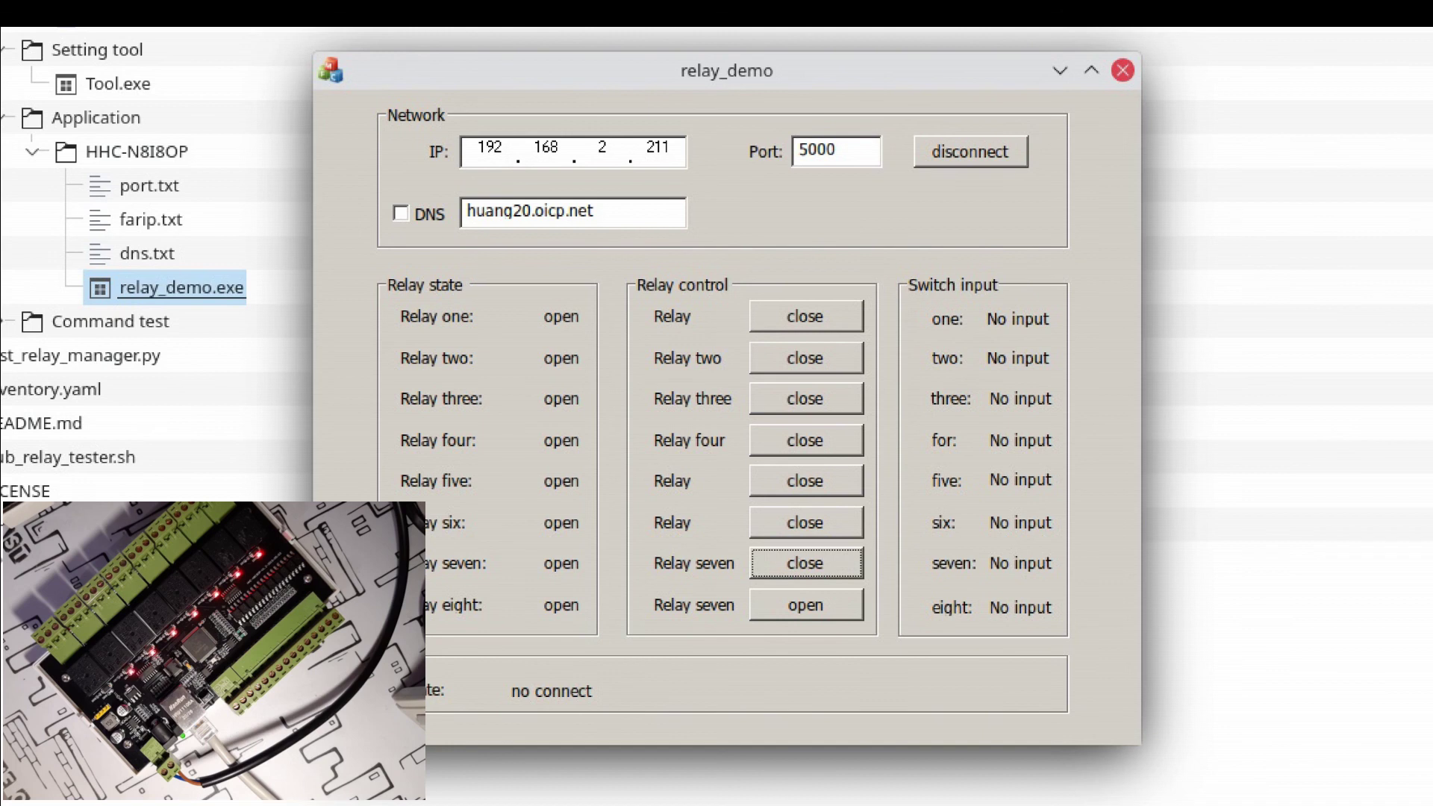
left_click(806, 605)
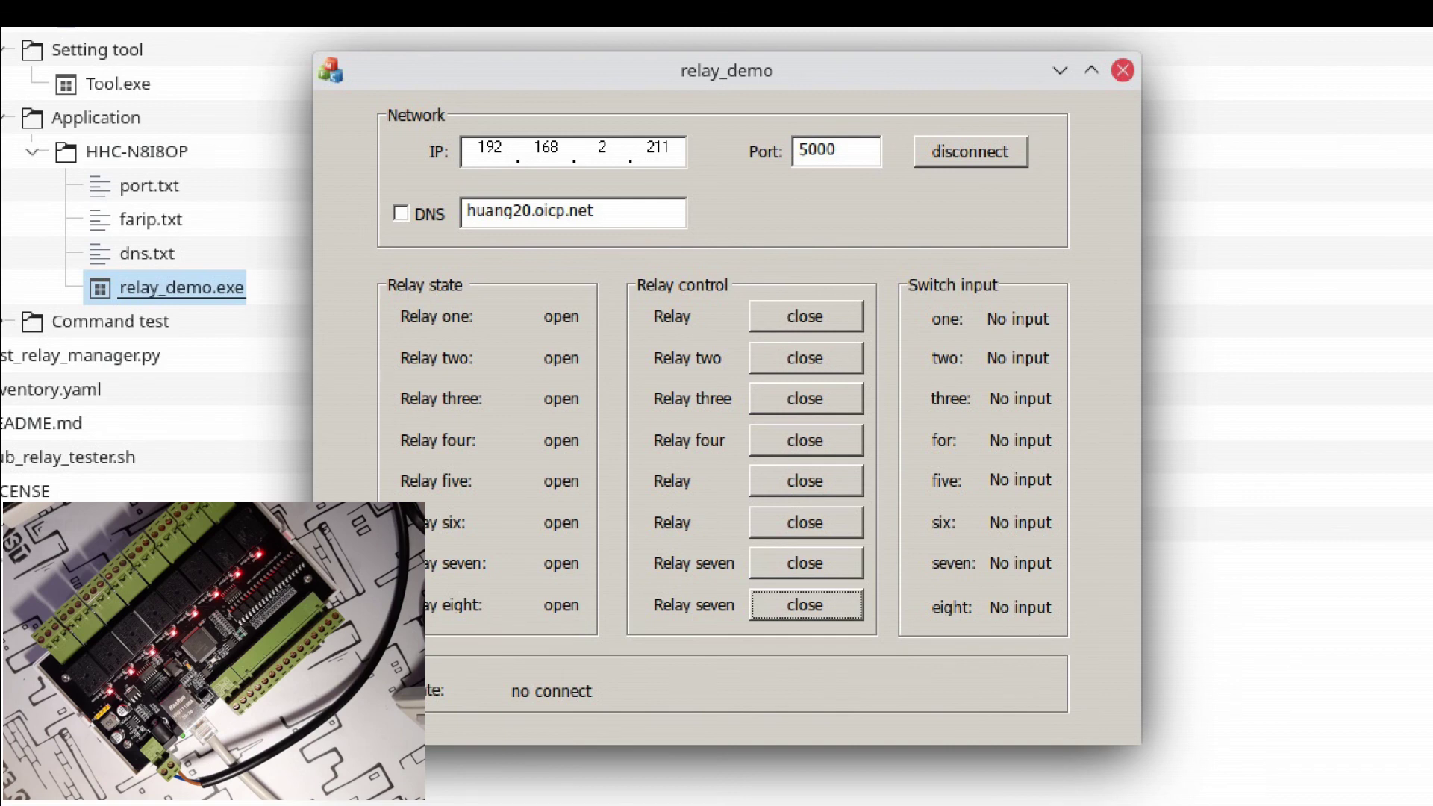
Switch off relays two, four, six and eight, leaving relays one, three, five, seven on
left_click(806, 358)
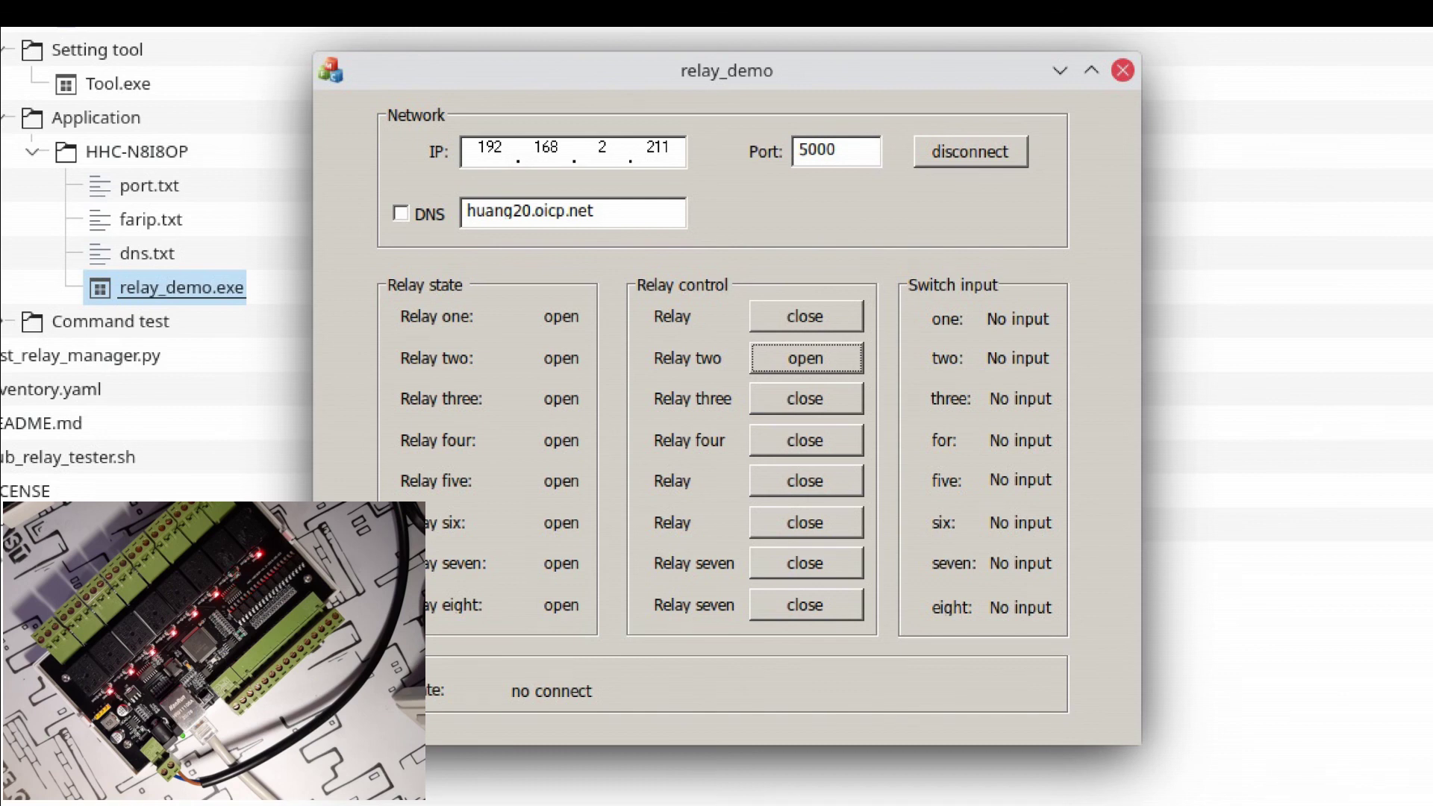
left_click(806, 440)
left_click(806, 522)
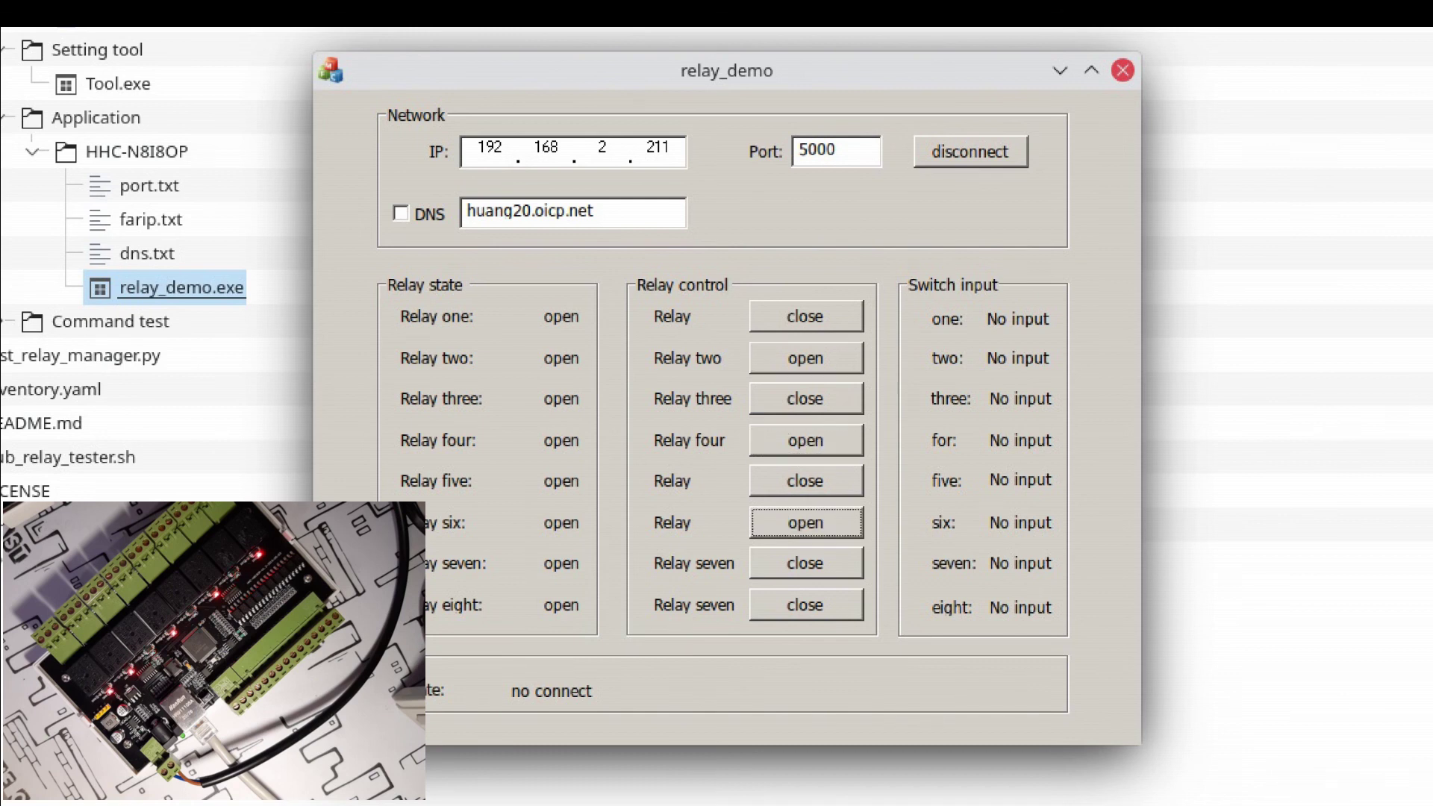
left_click(806, 604)
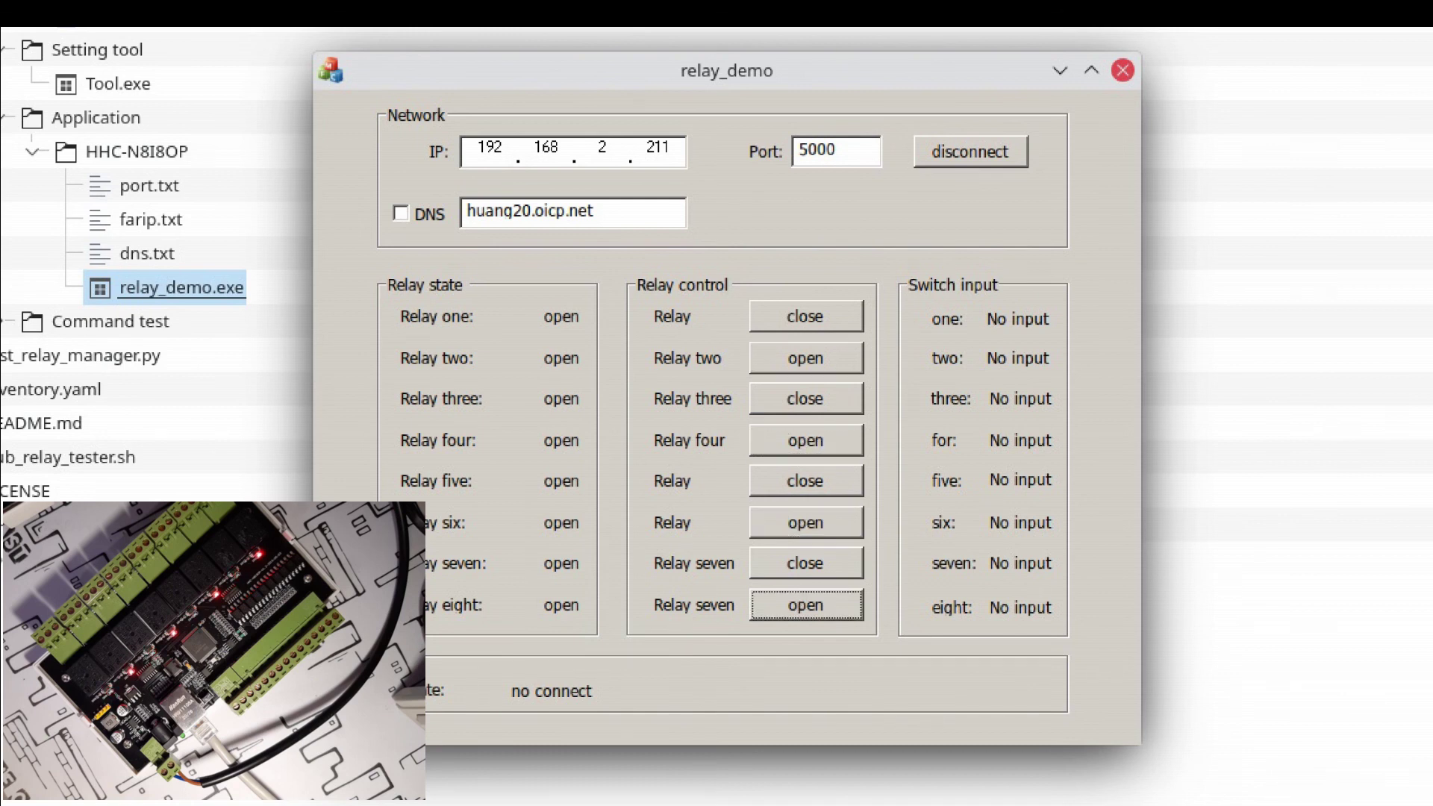